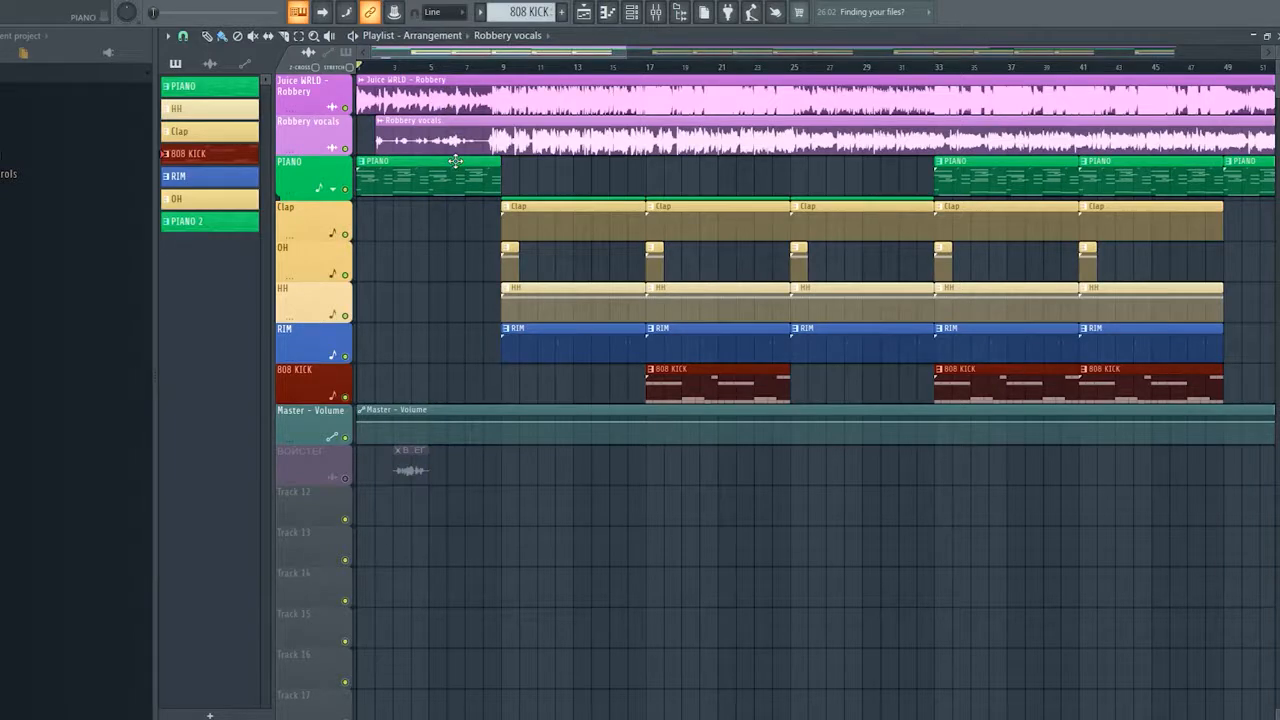
# View the ShaperBox2 effect on the Addictive Keys mixer track and close its window.
pyautogui.click(656, 14)
pyautogui.click(428, 345)
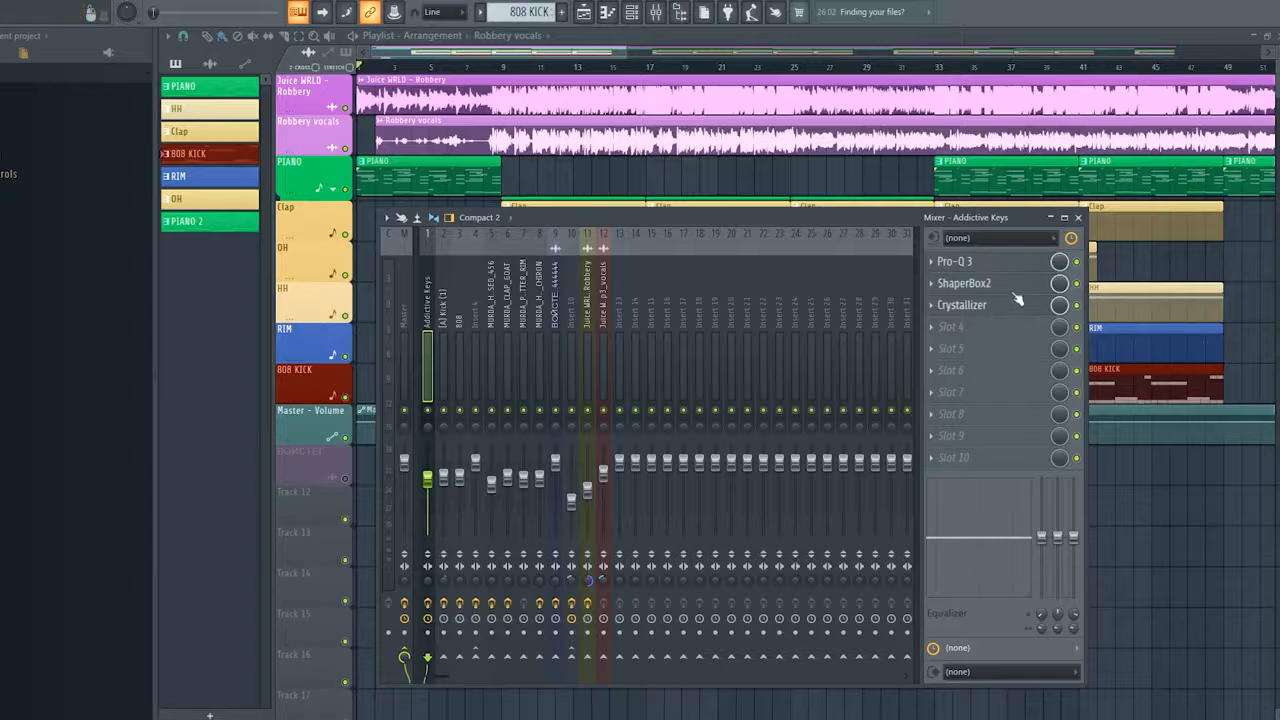
pyautogui.click(960, 284)
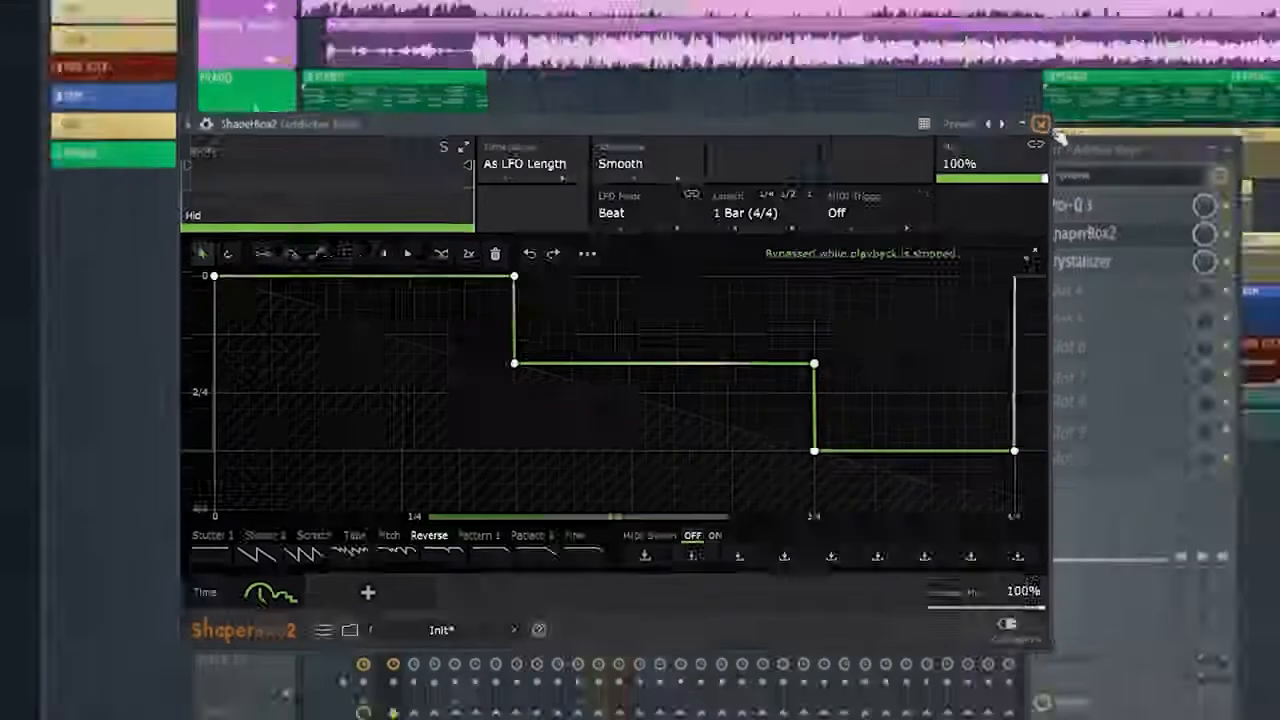
pyautogui.click(1041, 124)
# Bypass ShaperBox2 on the Addictive Keys track and play the start of the arrangement without it.
pyautogui.click(1226, 233)
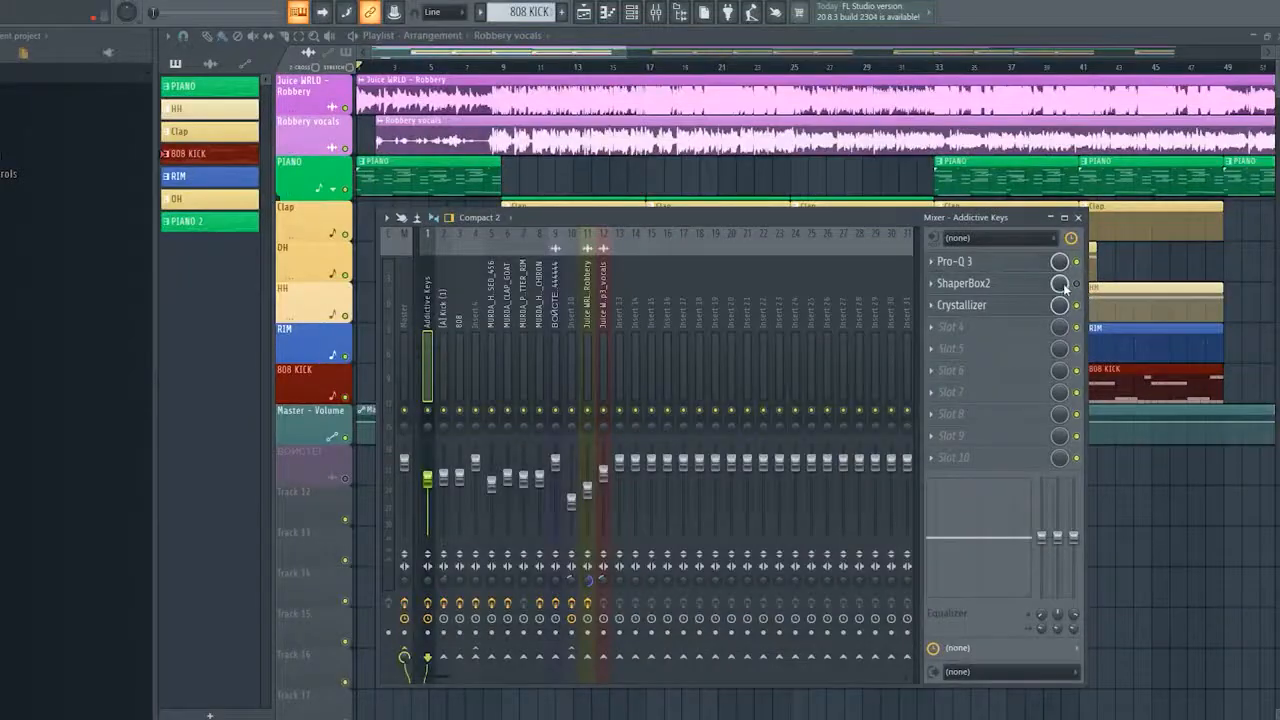
pyautogui.press('space')
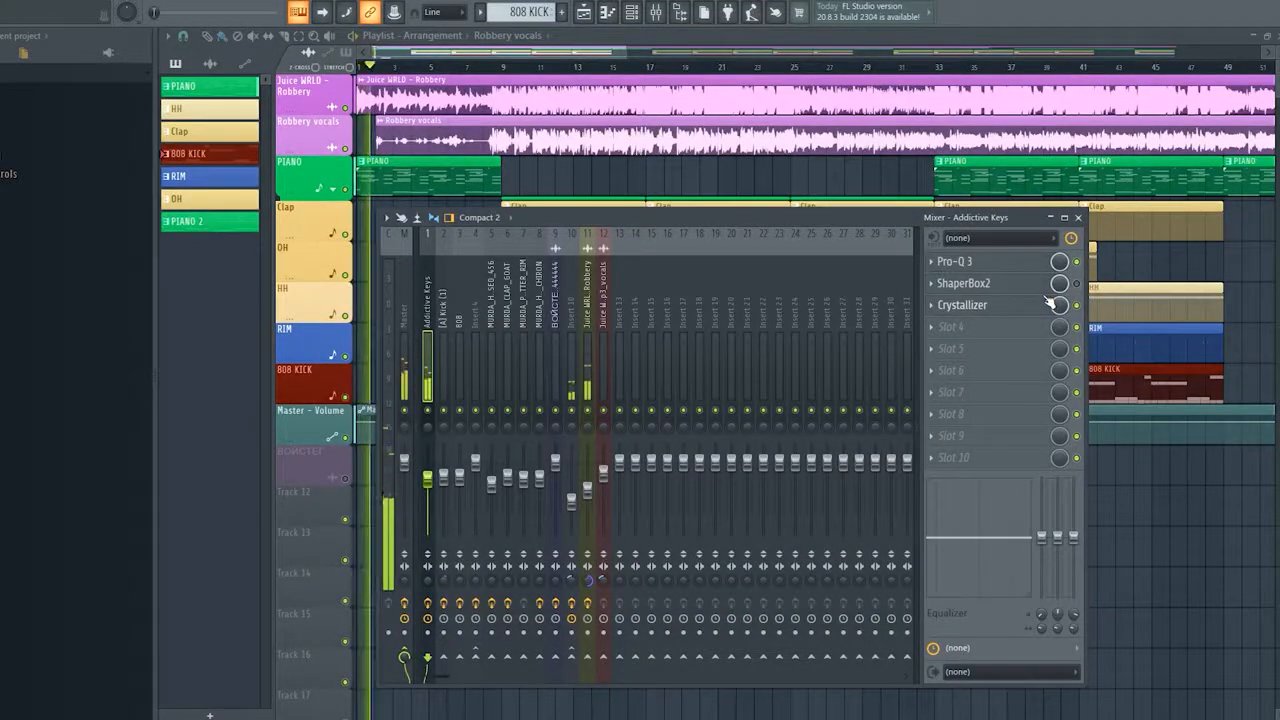
pyautogui.press('space')
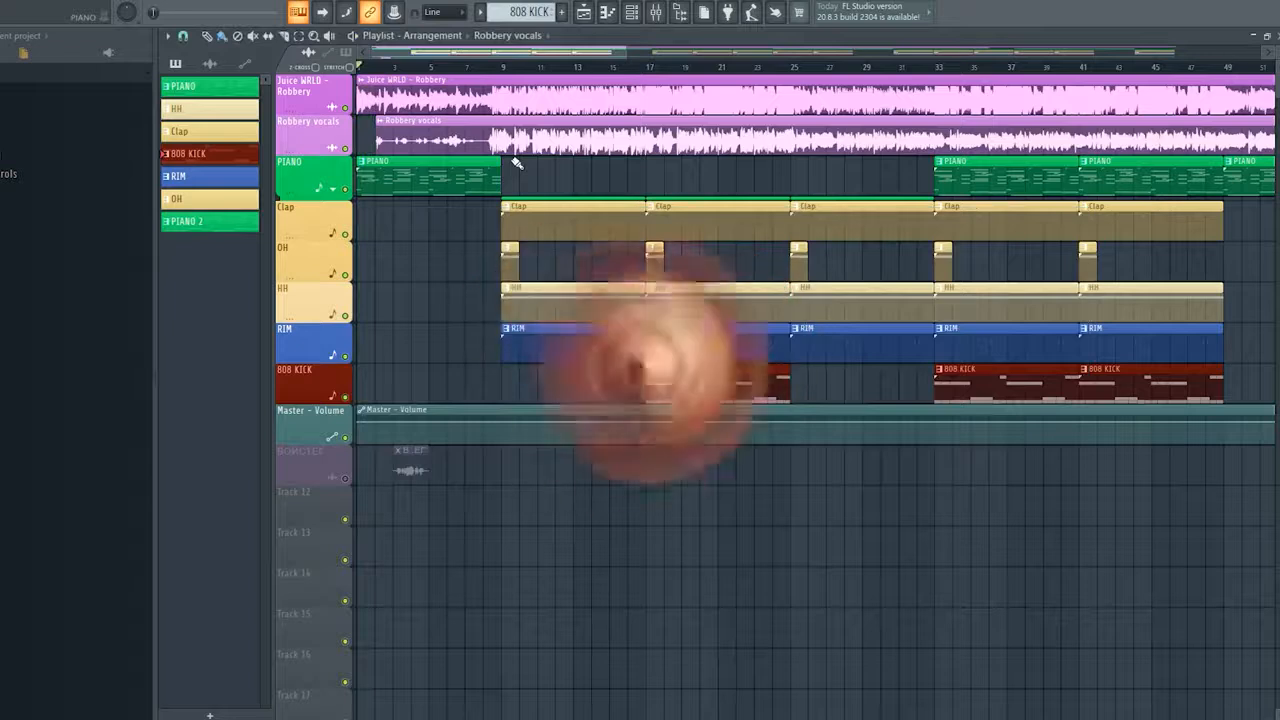
# Open the first PIANO clip in the piano roll and highlight its lower chord notes and high accent notes.
pyautogui.doubleClick(497, 172)
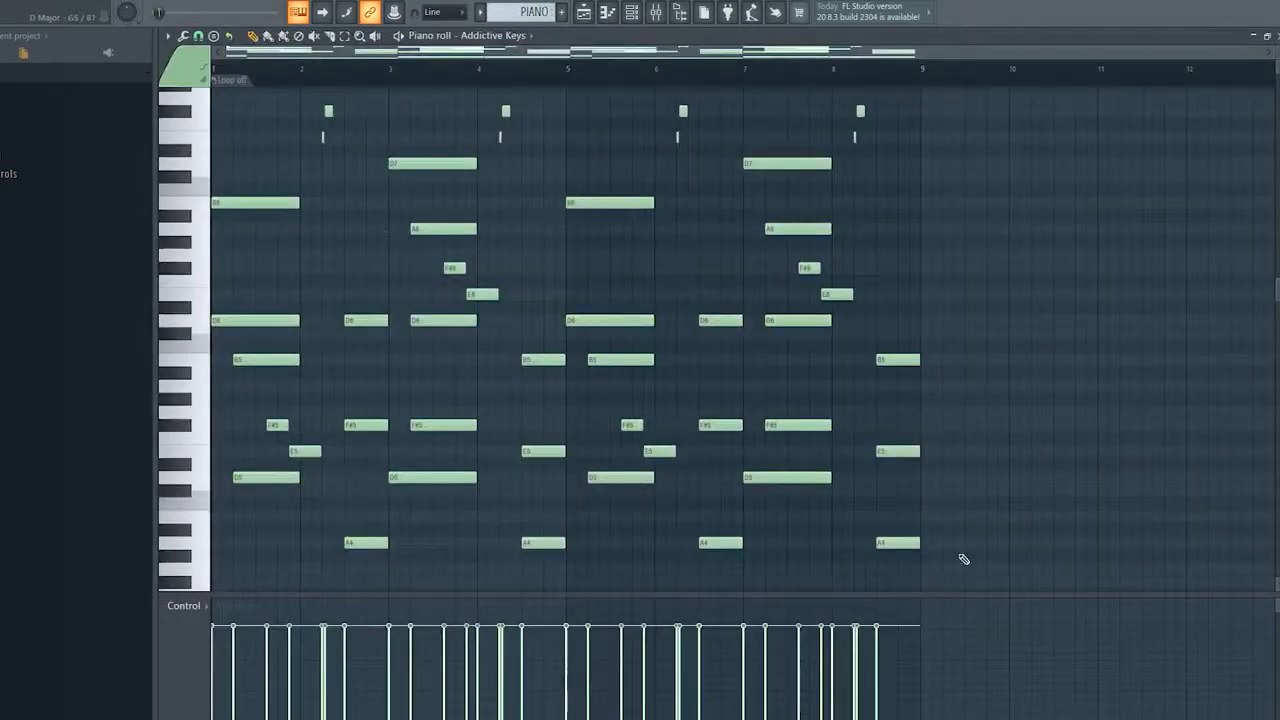
pyautogui.moveTo(1018, 588); pyautogui.dragTo(45, 227)
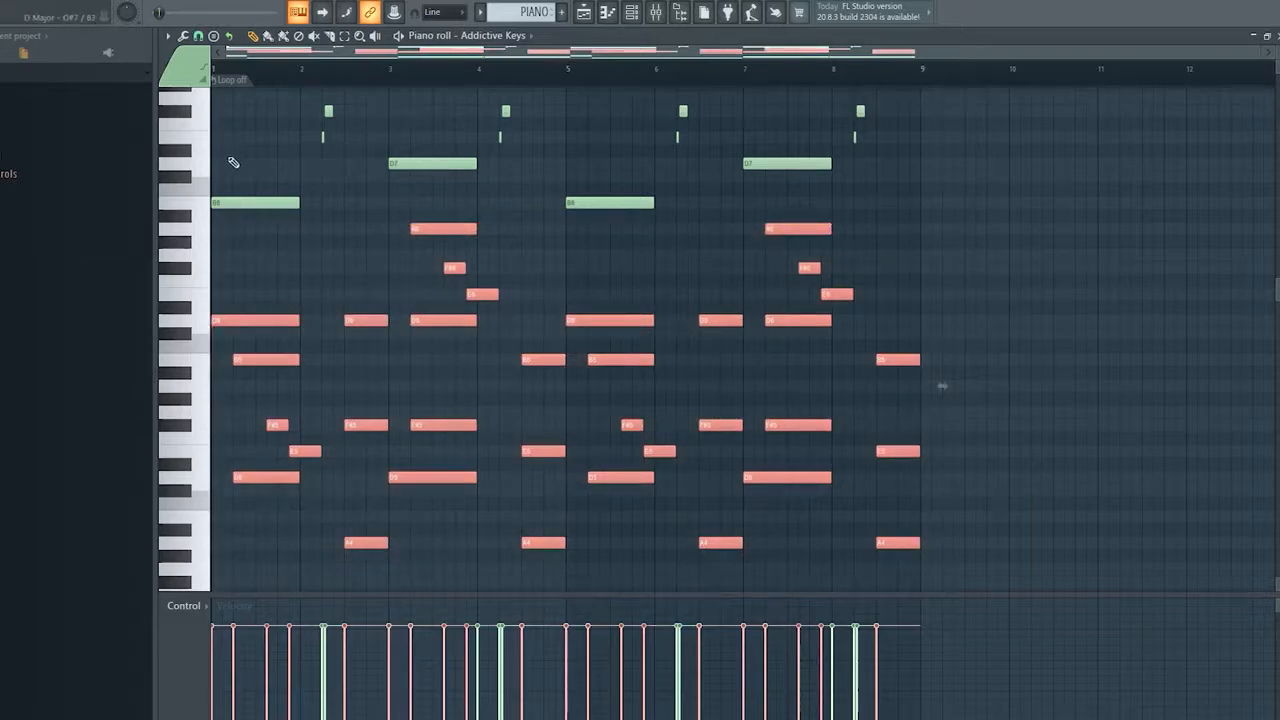
pyautogui.moveTo(268, 155); pyautogui.dragTo(480, 97)
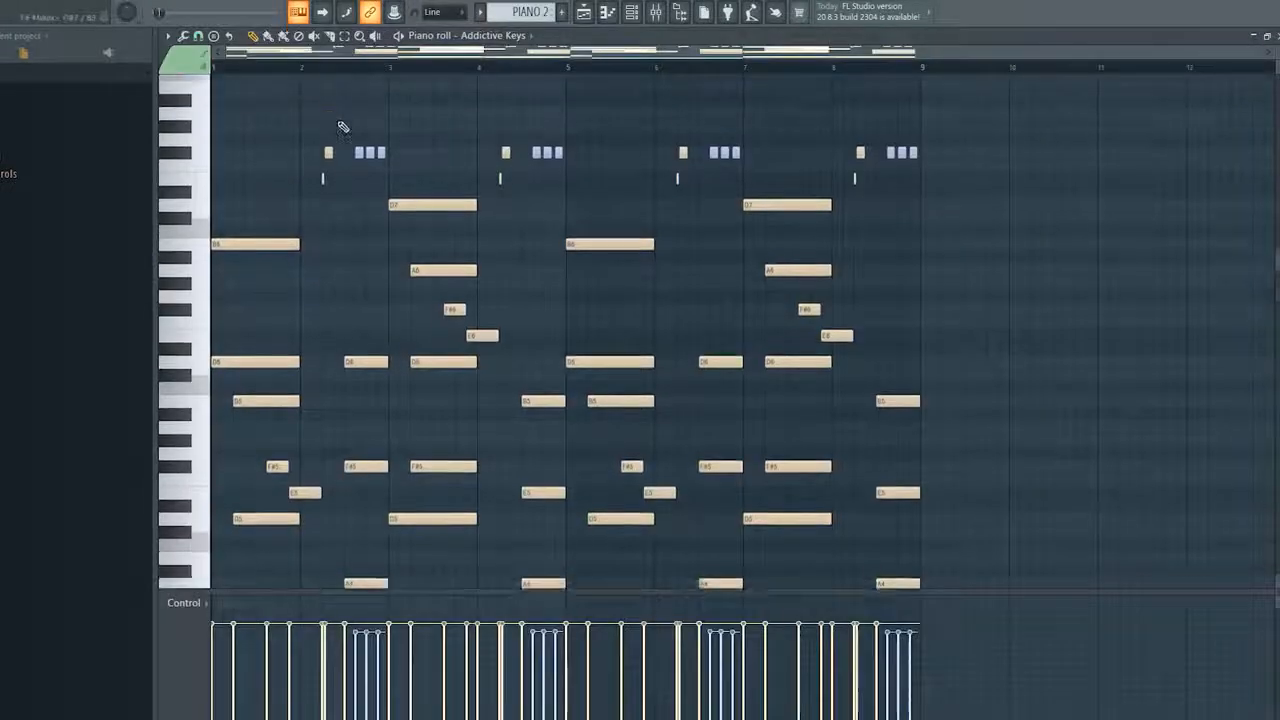
# Highlight the three short high notes before bar 3 in the PIANO 2 pattern and return to the playlist.
pyautogui.scroll(1, 343, 127)
pyautogui.moveTo(311, 223); pyautogui.dragTo(348, 175)
pyautogui.moveTo(346, 219); pyautogui.dragTo(388, 159)
pyautogui.hotkey('ctrl', 'd')
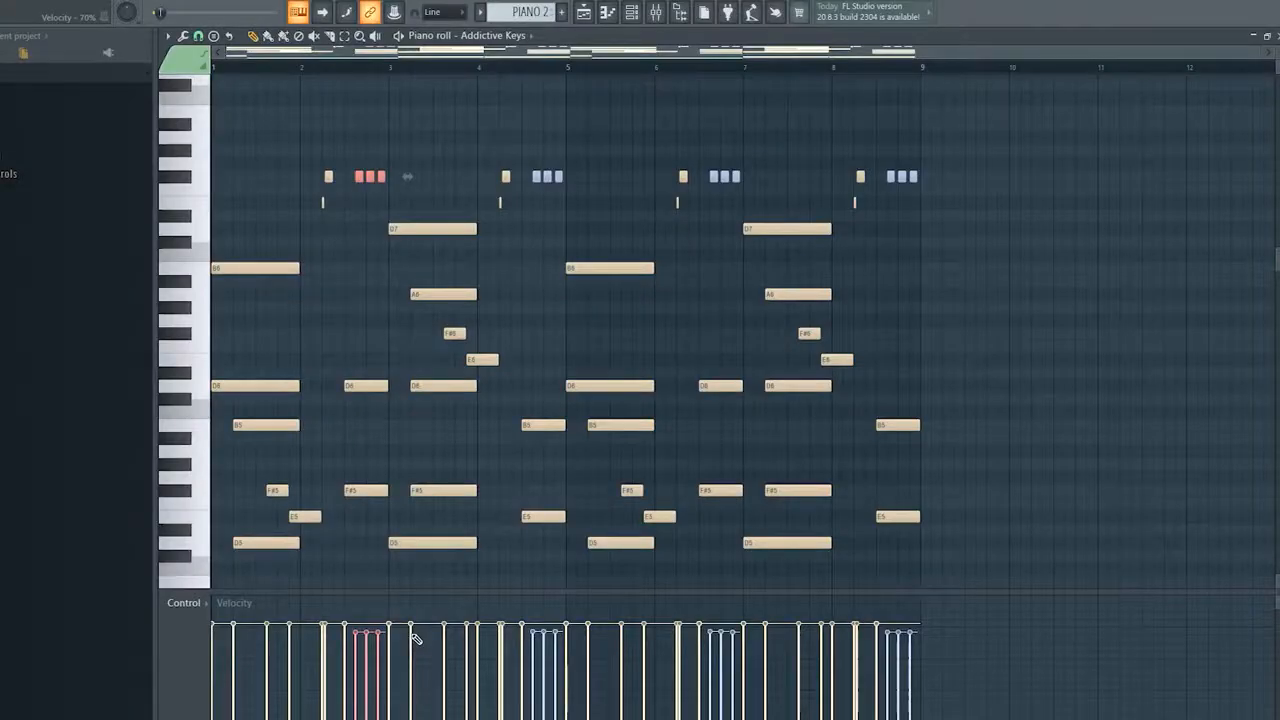
pyautogui.press('F5')
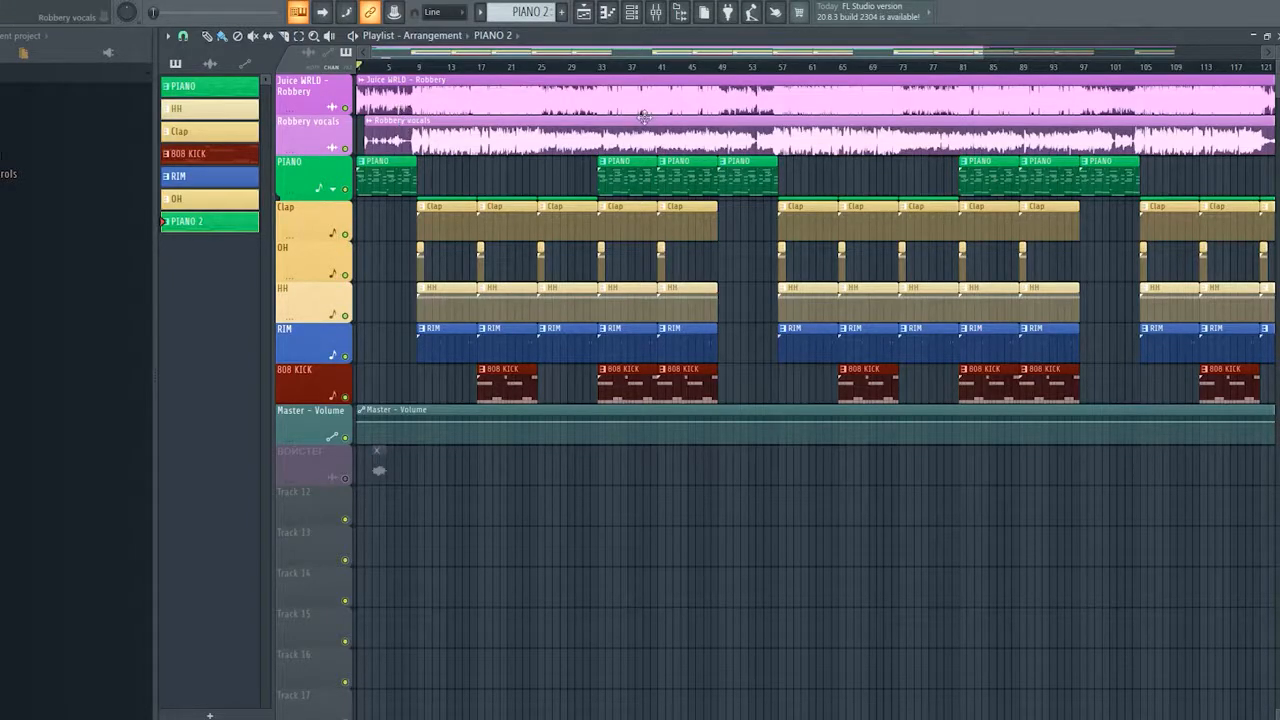
# Select the Clap pattern in the playlist and open its first clip in the piano roll.
pyautogui.click(440, 212)
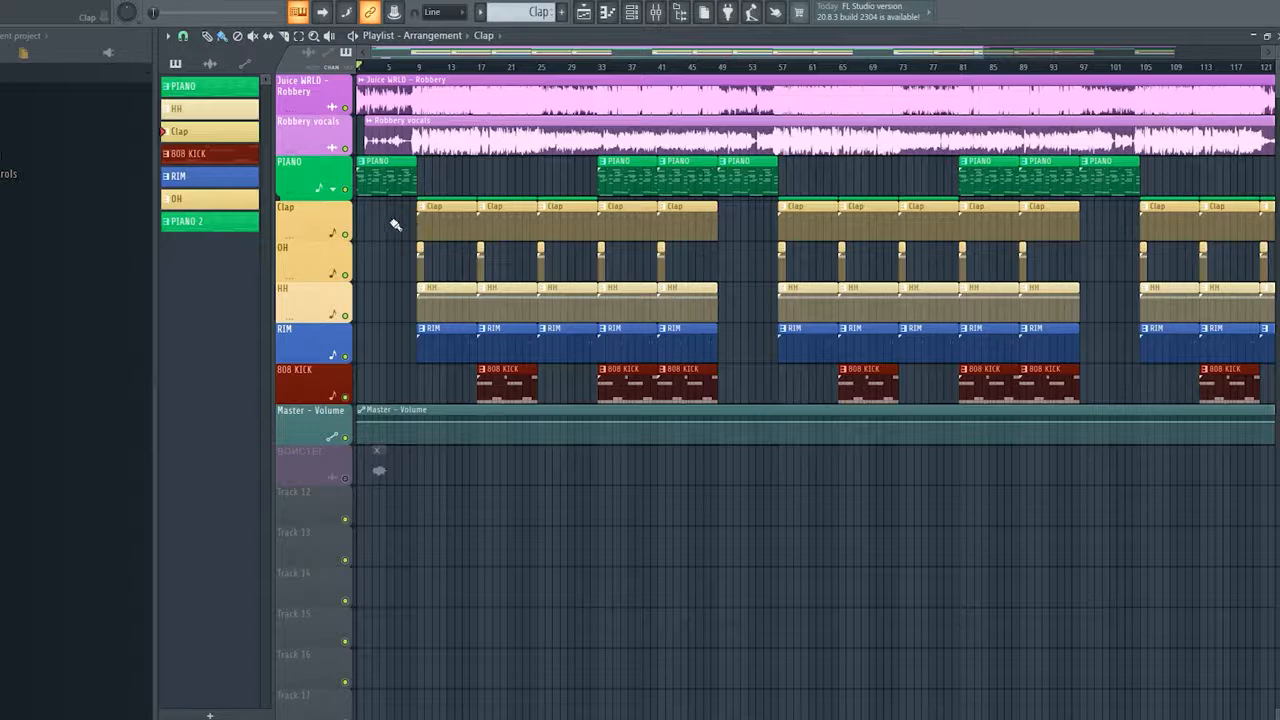
pyautogui.moveTo(395, 224); pyautogui.dragTo(608, 226)
pyautogui.doubleClick(429, 227)
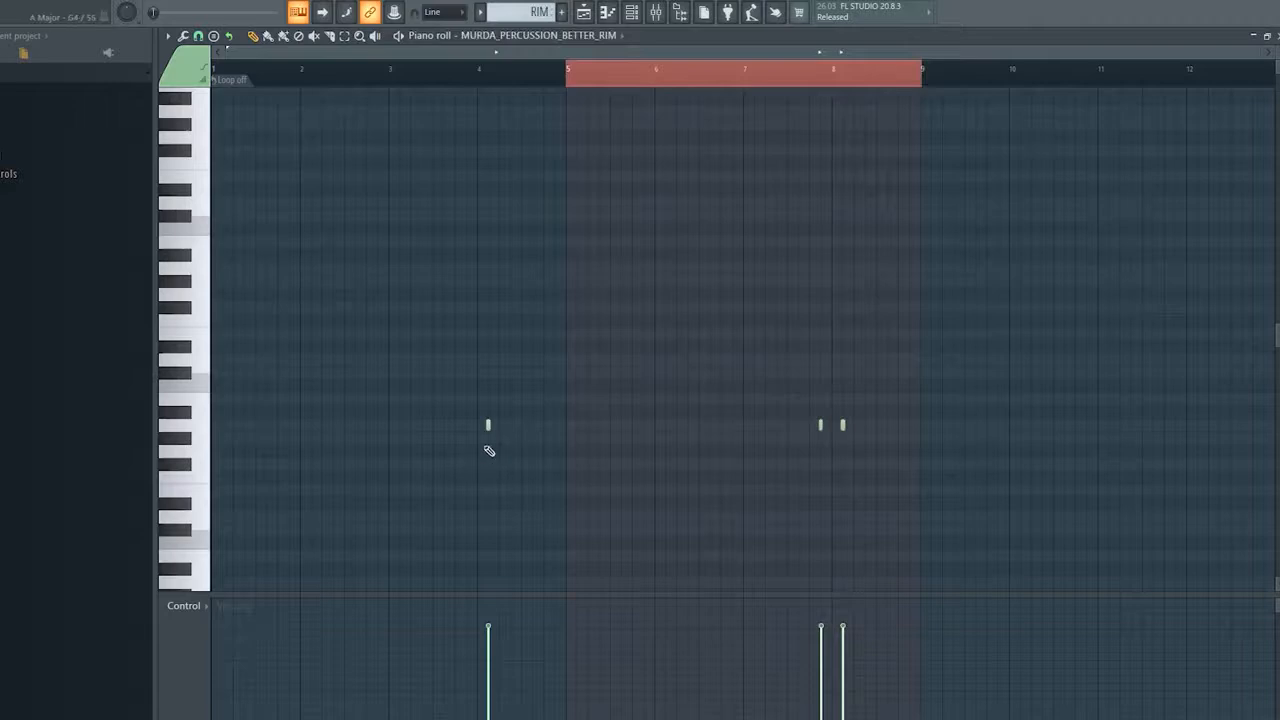
# Highlight the RIM pattern's hits around bars 4 and 8, and try an extra A4 hit just before bar 4.
pyautogui.moveTo(858, 446); pyautogui.dragTo(836, 406)
pyautogui.moveTo(446, 392); pyautogui.dragTo(524, 432)
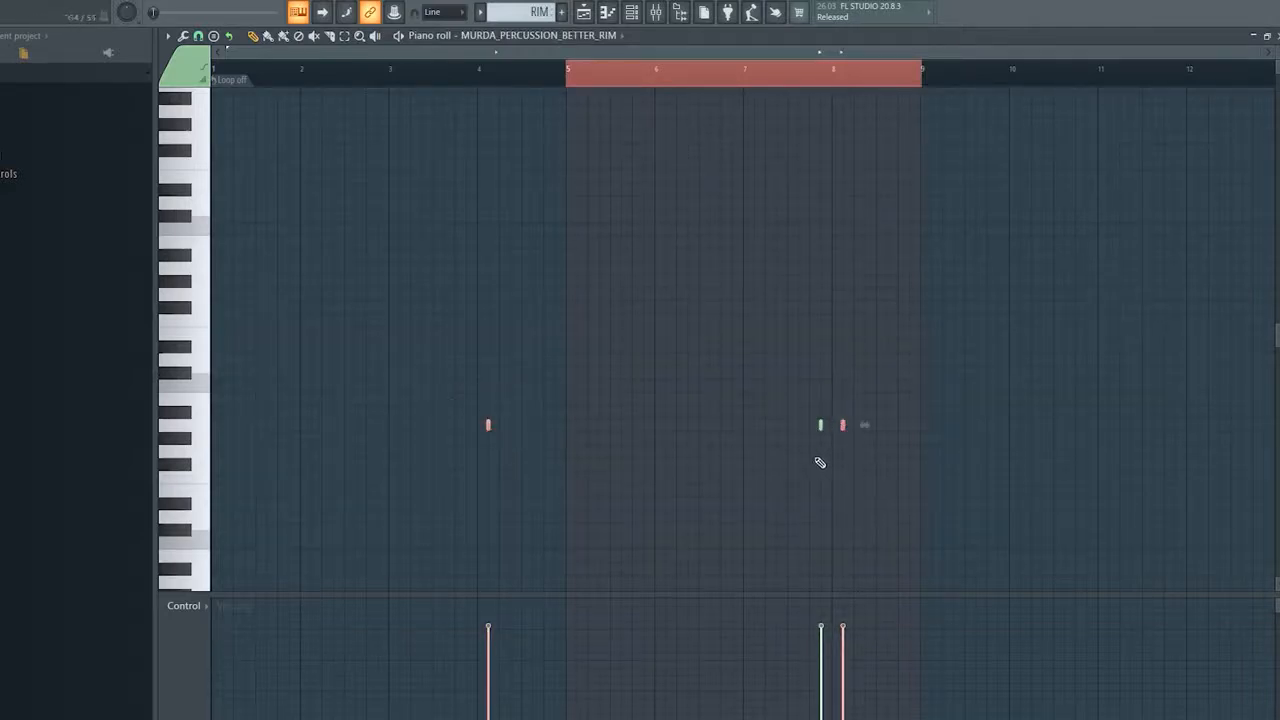
pyautogui.moveTo(800, 452); pyautogui.dragTo(832, 419)
pyautogui.click(471, 426)
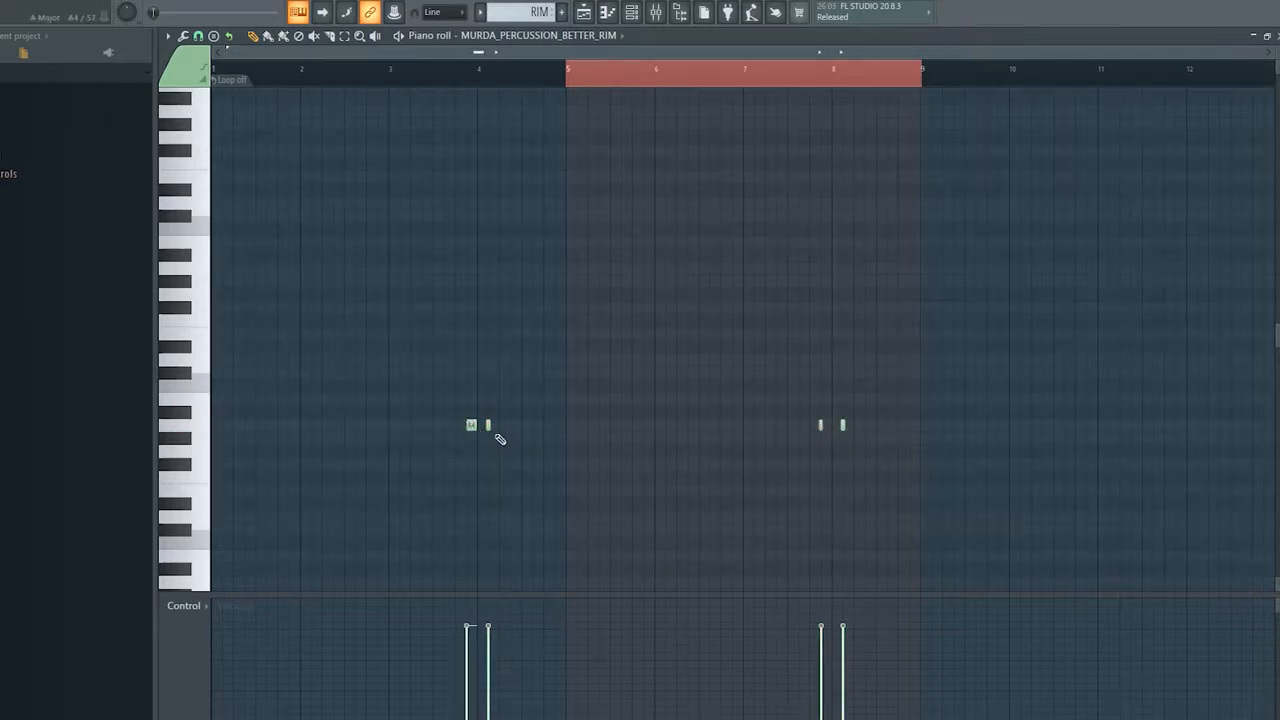
pyautogui.rightClick(471, 425)
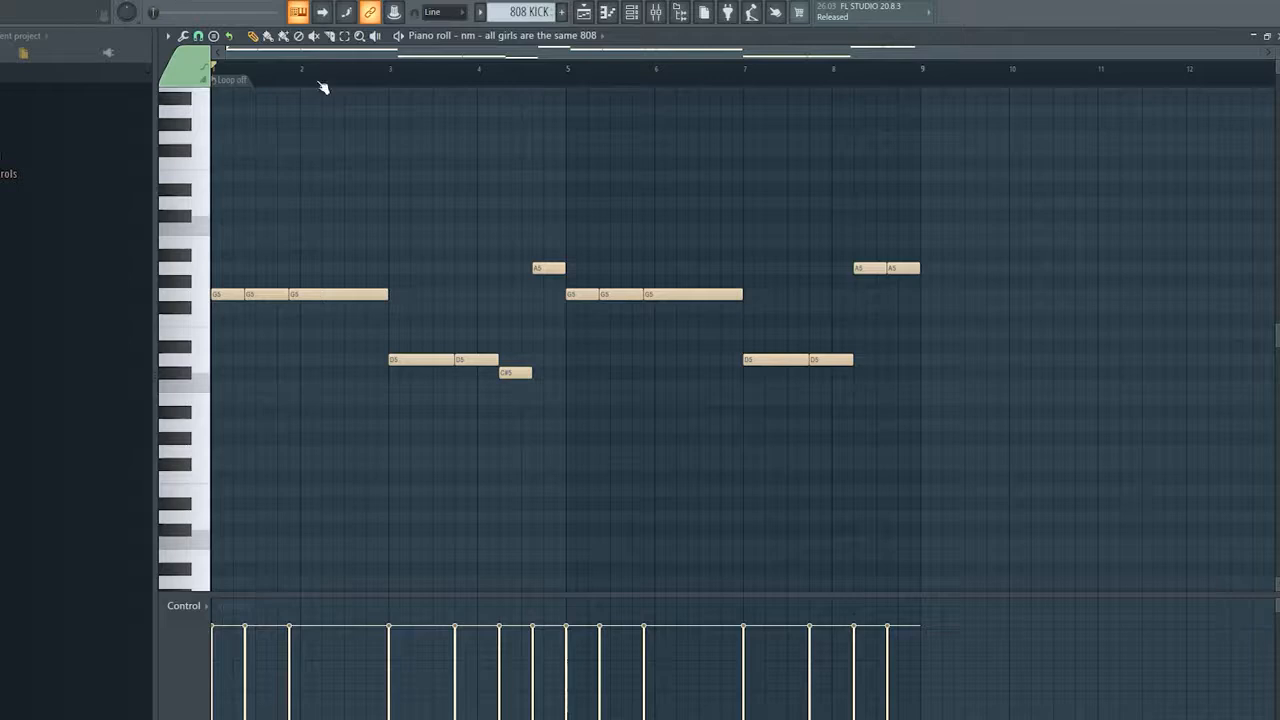
# Play through the 808 KICK pattern in the piano roll and stop playback.
pyautogui.press('space')
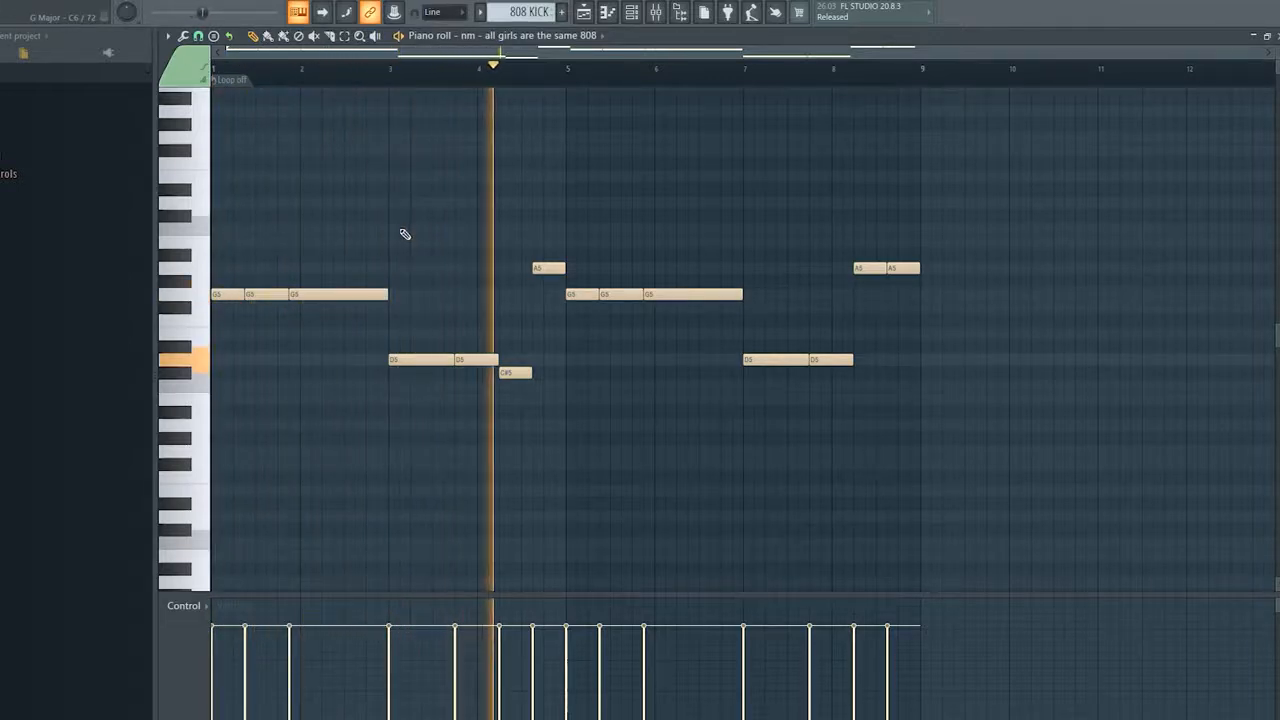
pyautogui.scroll(3, 405, 234)
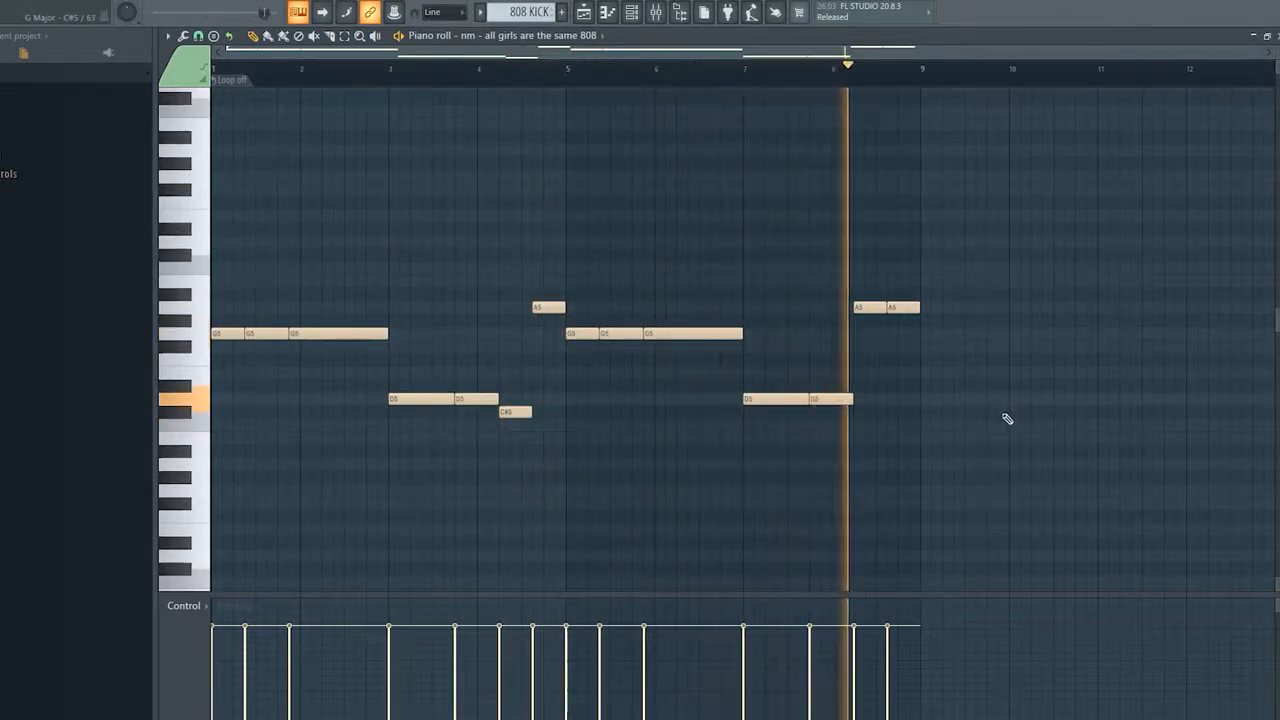
pyautogui.press('space')
pyautogui.scroll(1, 274, 443)
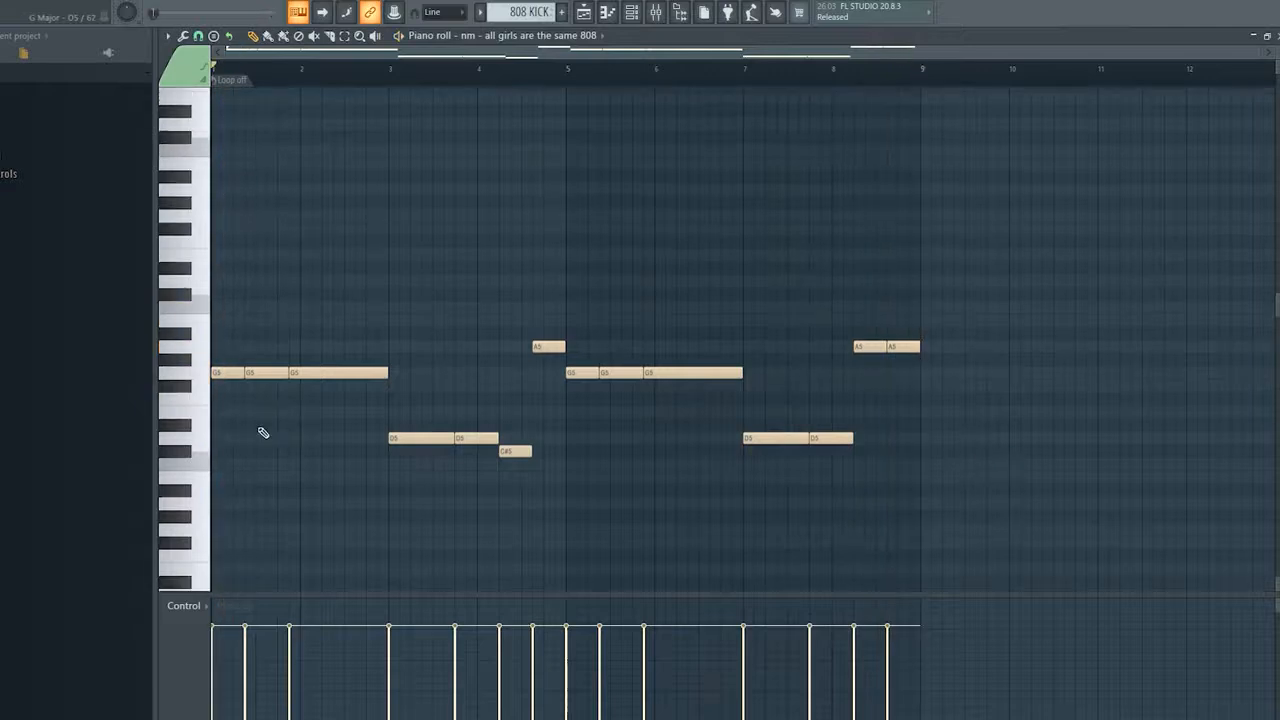
# Show the channel rack and mixer, select the 808 mixer track and listen to the 808 KICK pattern.
pyautogui.press('F6')
pyautogui.press('F9')
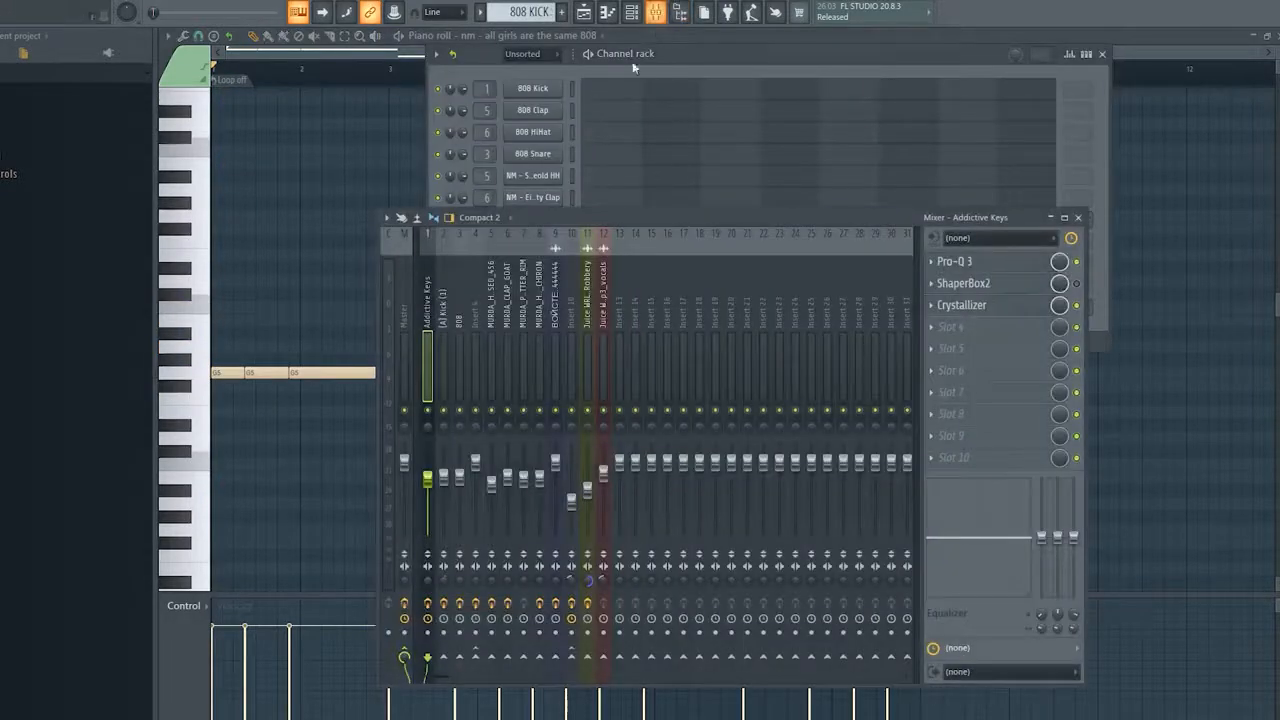
pyautogui.press('space')
pyautogui.press('space')
pyautogui.click(460, 388)
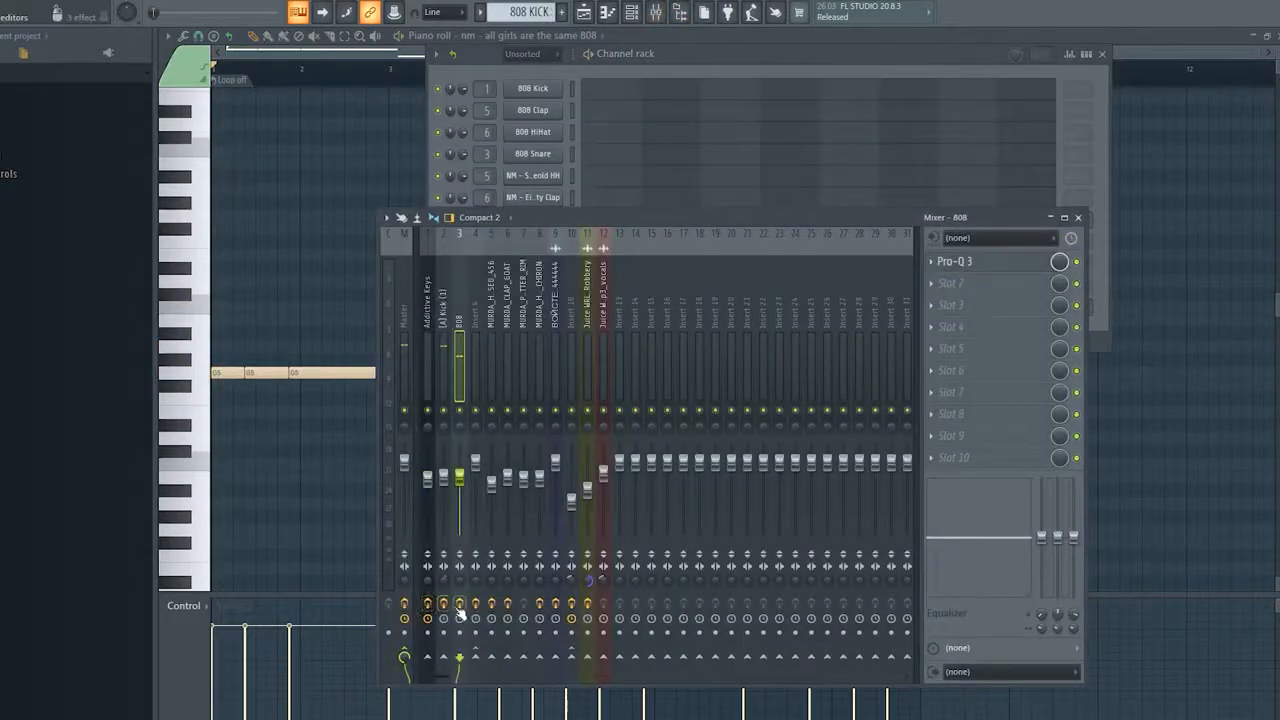
pyautogui.press('space')
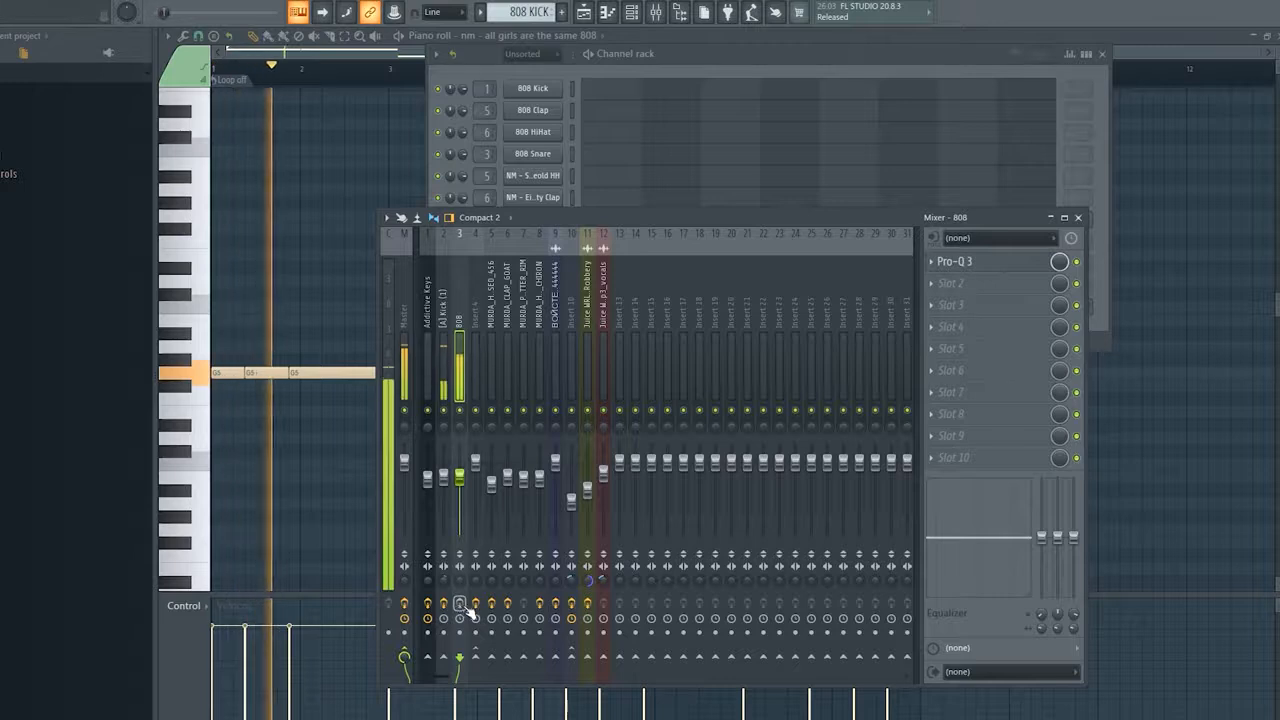
pyautogui.press('space')
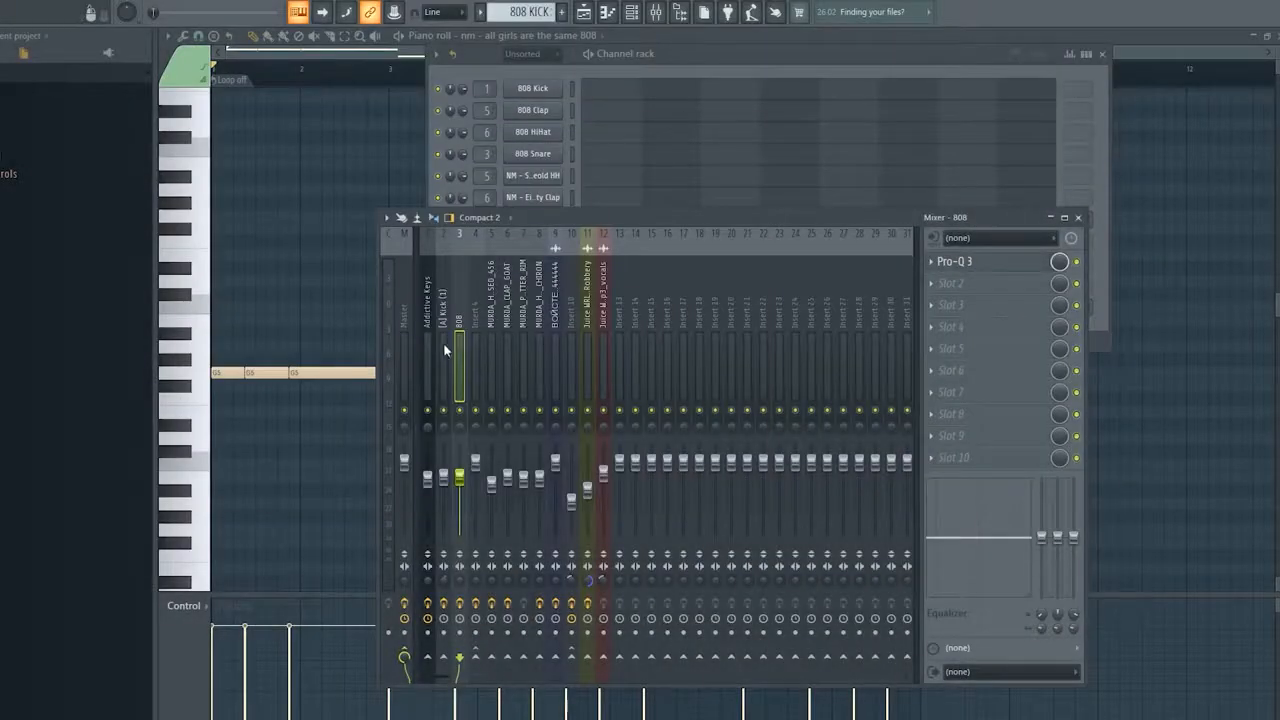
# View the Fruity peak controller on the [A] Kick (1) track and move the mixer clear of the channel rack.
pyautogui.click(444, 355)
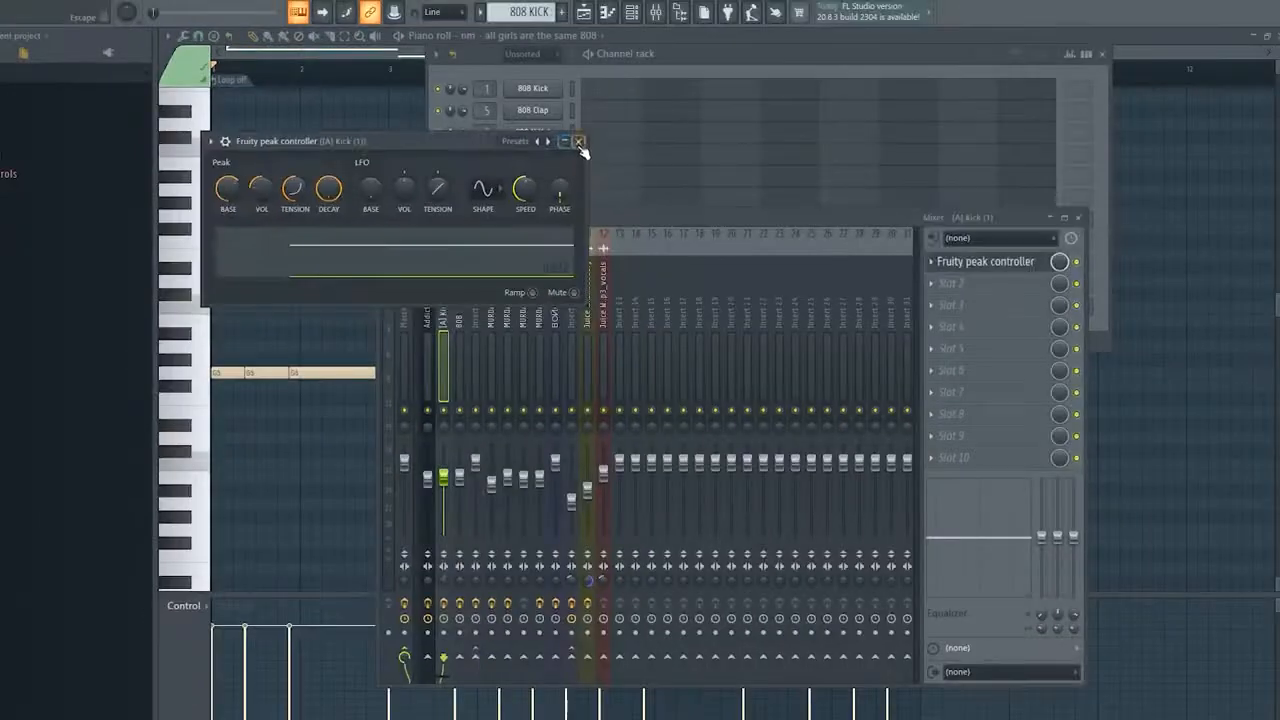
pyautogui.click(1125, 158)
pyautogui.moveTo(525, 219); pyautogui.dragTo(572, 364)
# Open the 808 channel's sampler settings, view its precomputed effects and close the window.
pyautogui.click(552, 224)
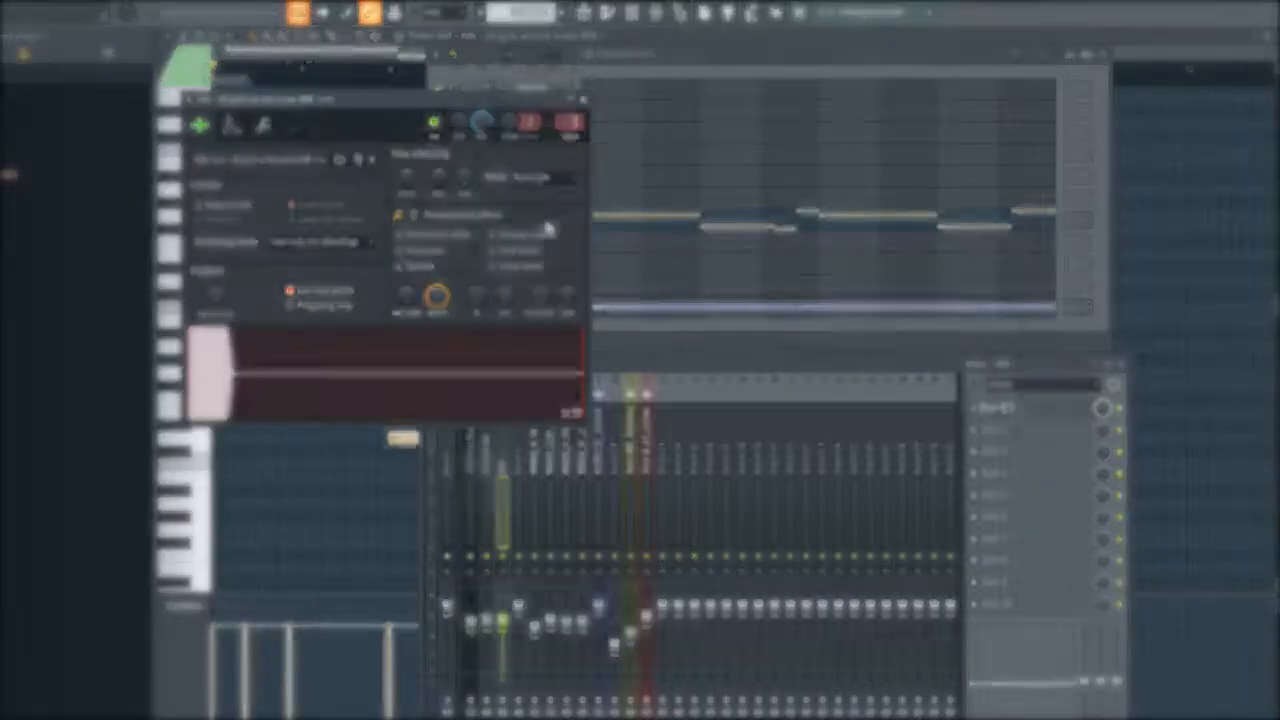
pyautogui.click(710, 282)
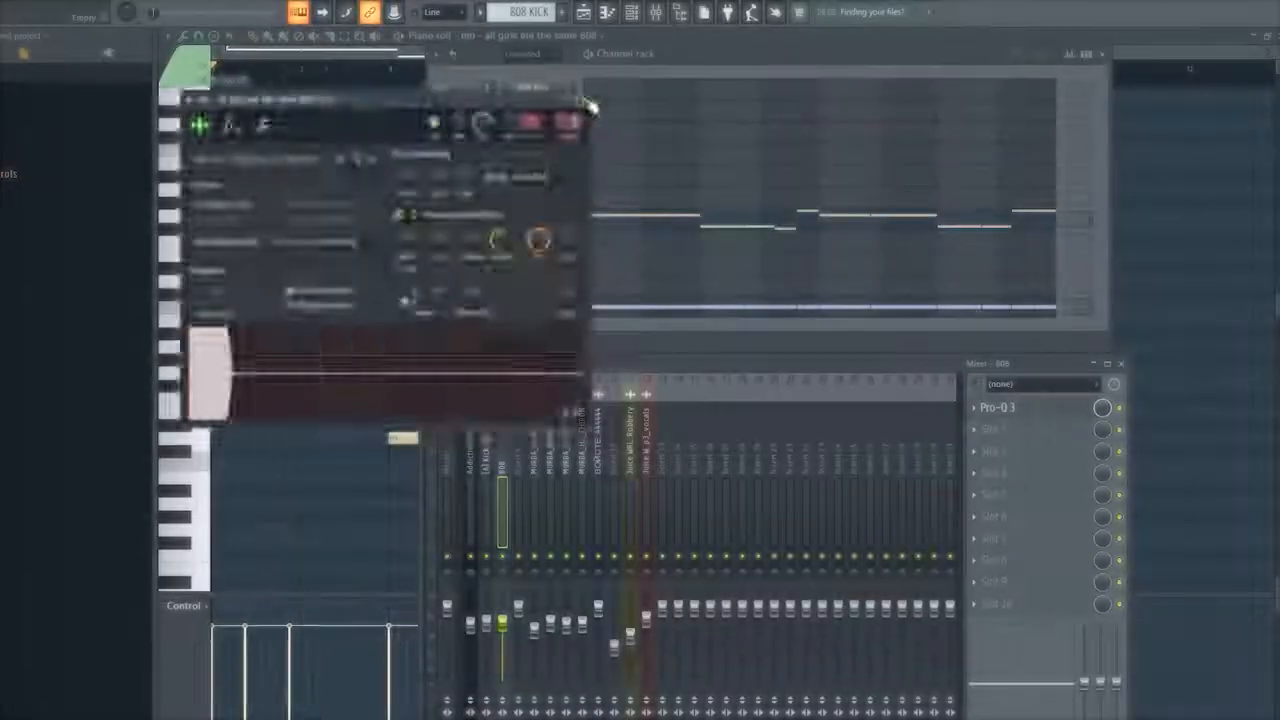
pyautogui.click(586, 104)
# Open the [A] Kick (1) channel's sampler settings, view both pages of its precomputed effects and close the window.
pyautogui.click(533, 307)
pyautogui.click(601, 267)
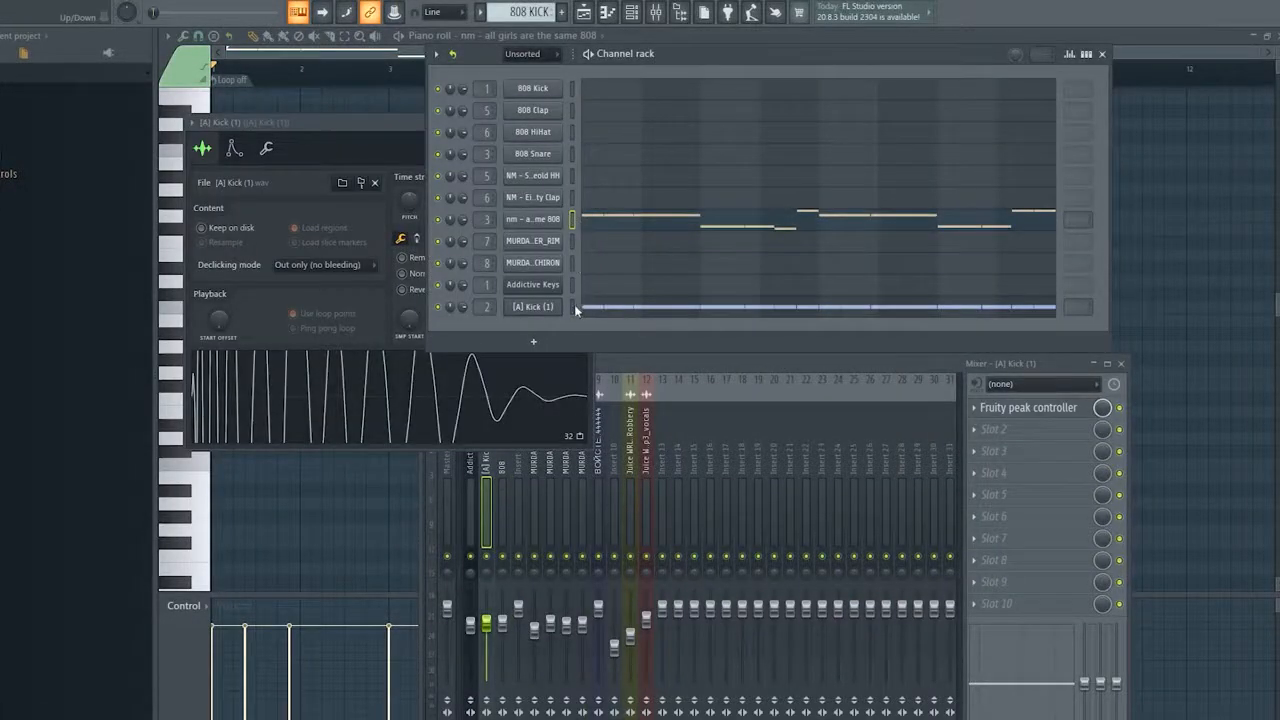
pyautogui.click(620, 310)
pyautogui.moveTo(221, 468); pyautogui.dragTo(1083, 449)
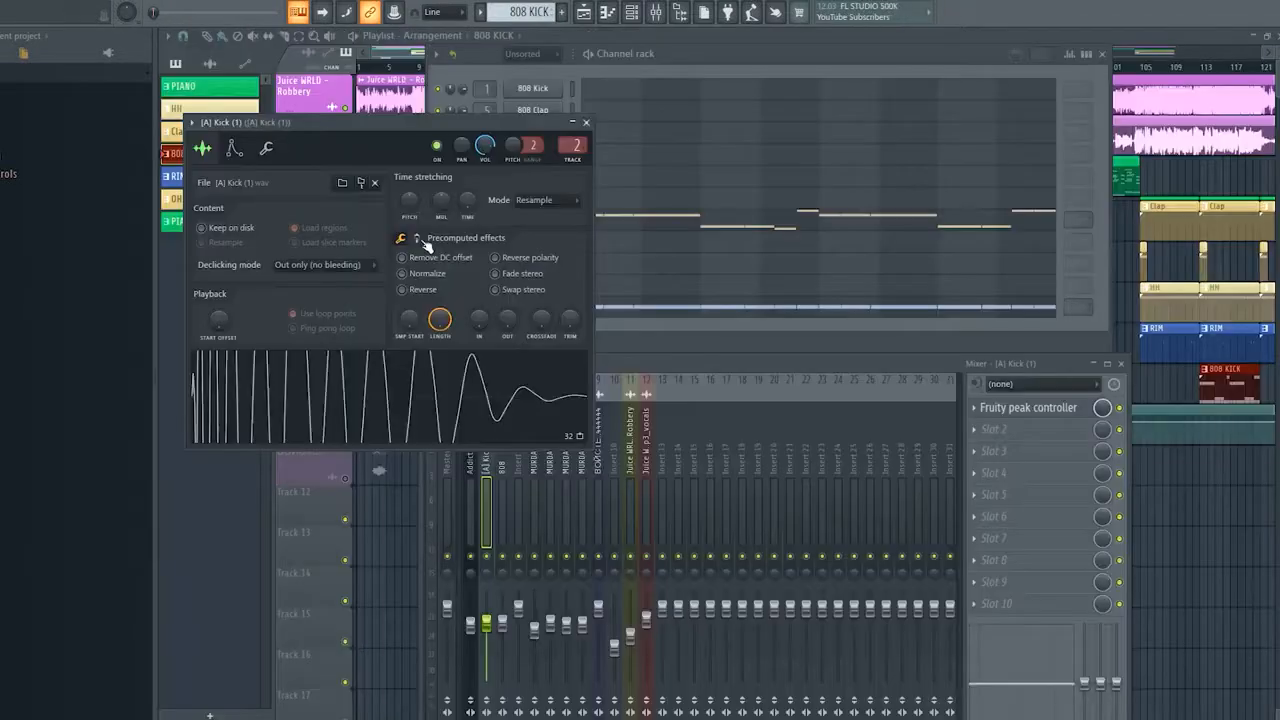
pyautogui.click(418, 239)
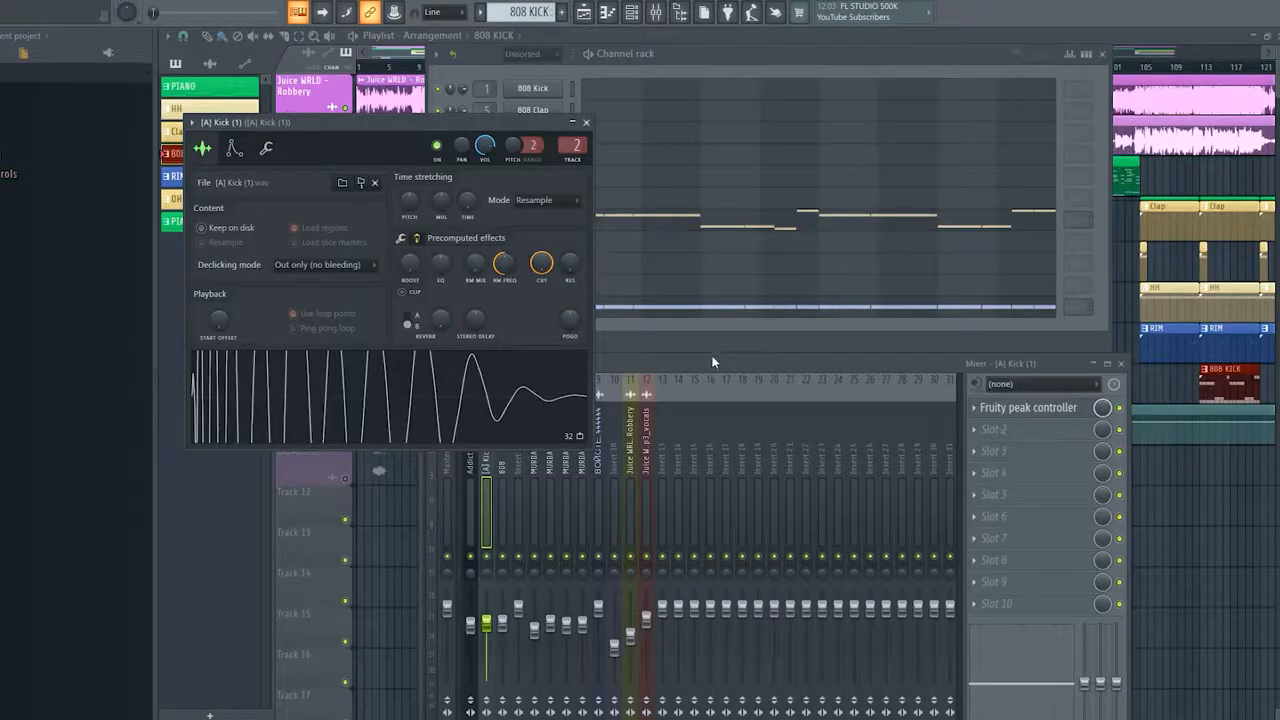
pyautogui.click(586, 122)
# Play the arrangement from bar 33 to bar 49 with the mixer closed, and stop playback.
pyautogui.click(268, 85)
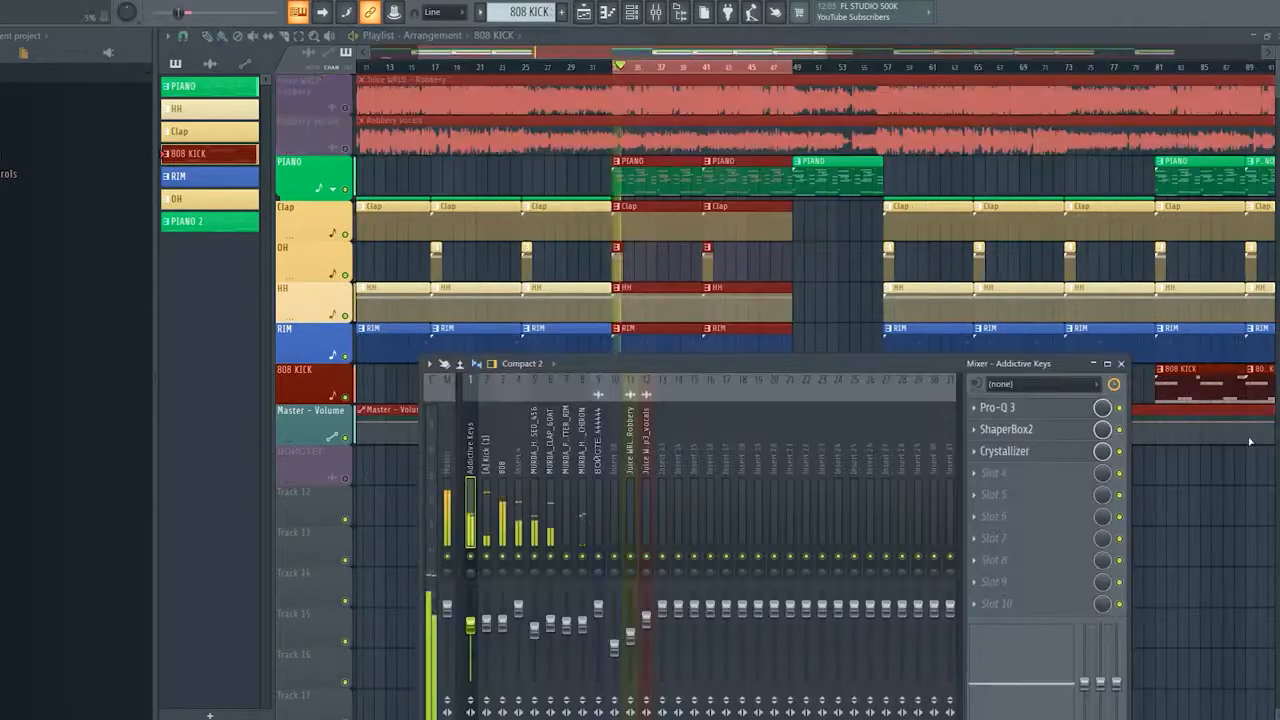
pyautogui.click(1121, 363)
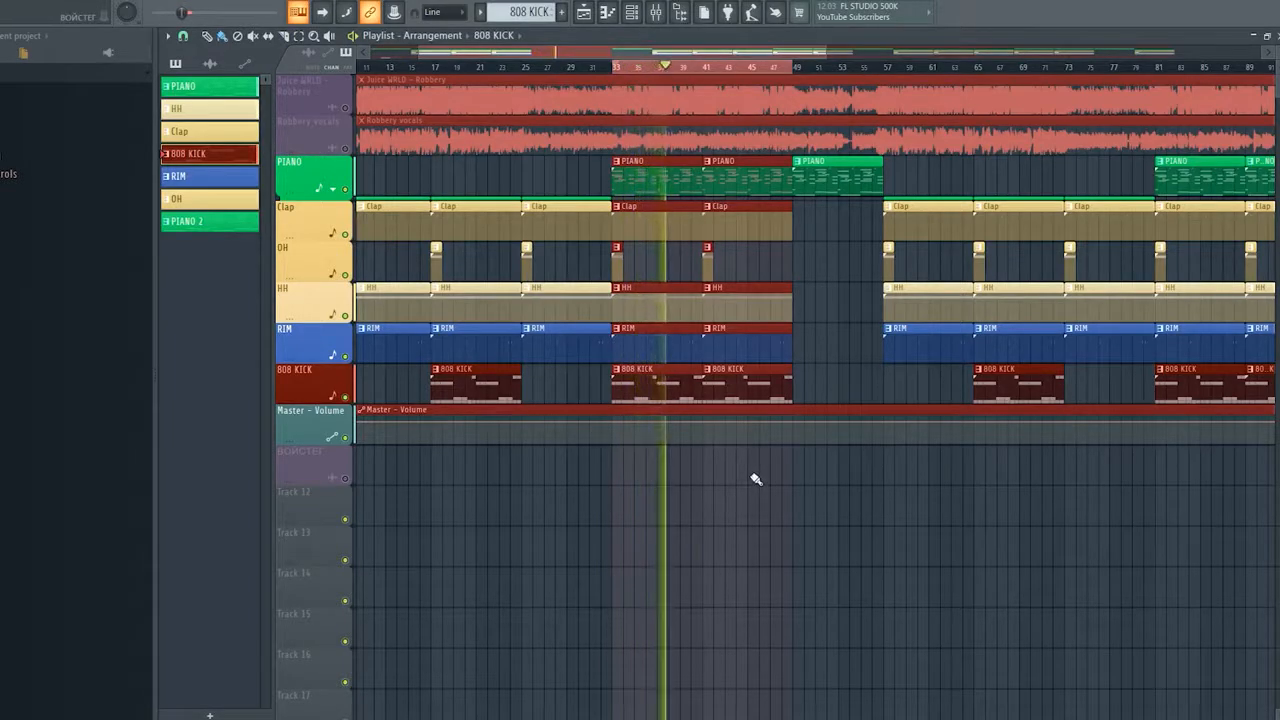
pyautogui.press('space')
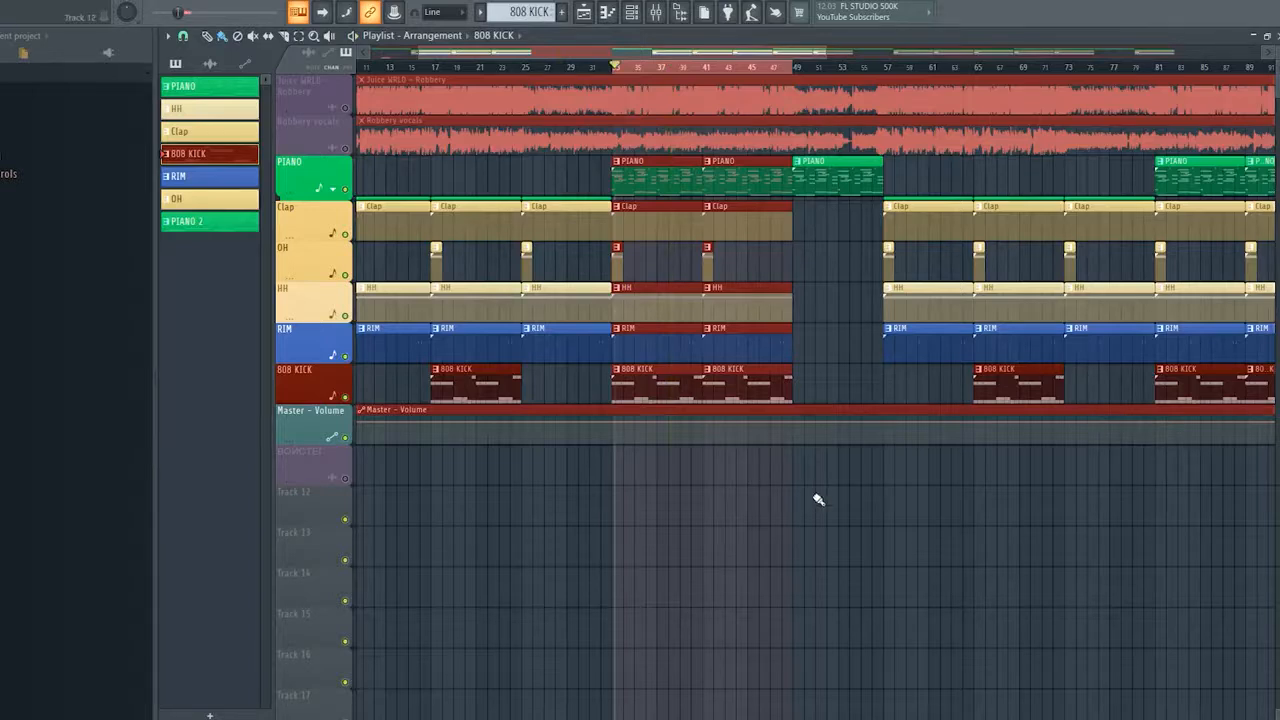
# Clear the clip and time selections in the playlist and unmute the Juice WRLD - Robbery and Robbery vocals tracks.
pyautogui.click(656, 12)
pyautogui.moveTo(687, 197); pyautogui.dragTo(678, 282)
pyautogui.keyDown('ctrl'); pyautogui.click(466, 190); pyautogui.keyUp('ctrl')
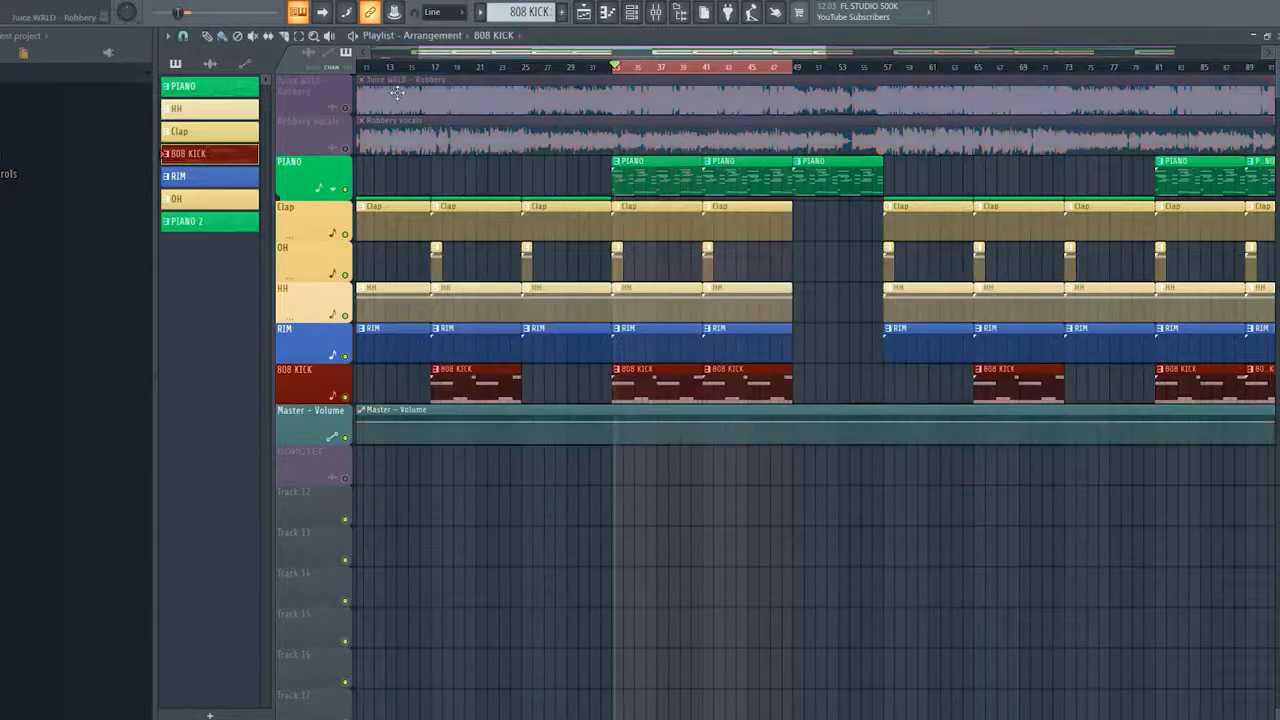
pyautogui.keyDown('ctrl'); pyautogui.click(413, 71); pyautogui.keyUp('ctrl')
pyautogui.click(345, 107)
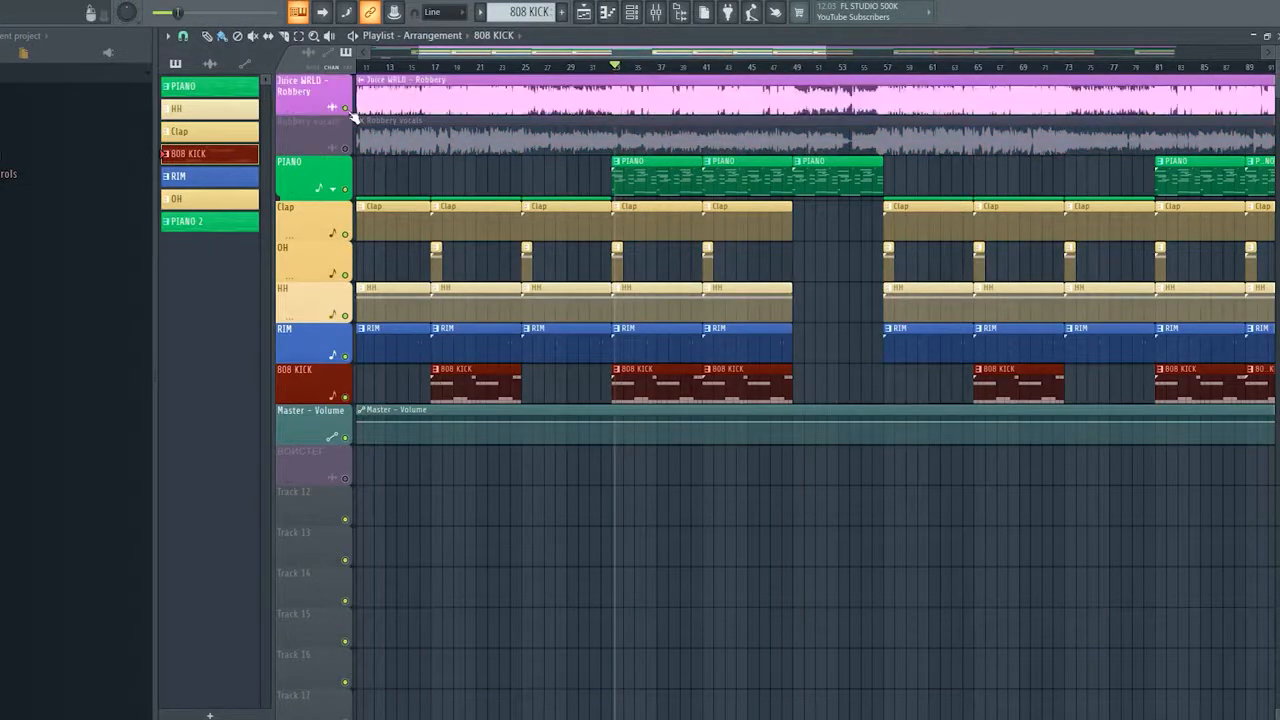
pyautogui.click(345, 147)
# Show the mixer and select the Juice WRLD - Robbery track.
pyautogui.scroll(-3, 413, 68)
pyautogui.press('F9')
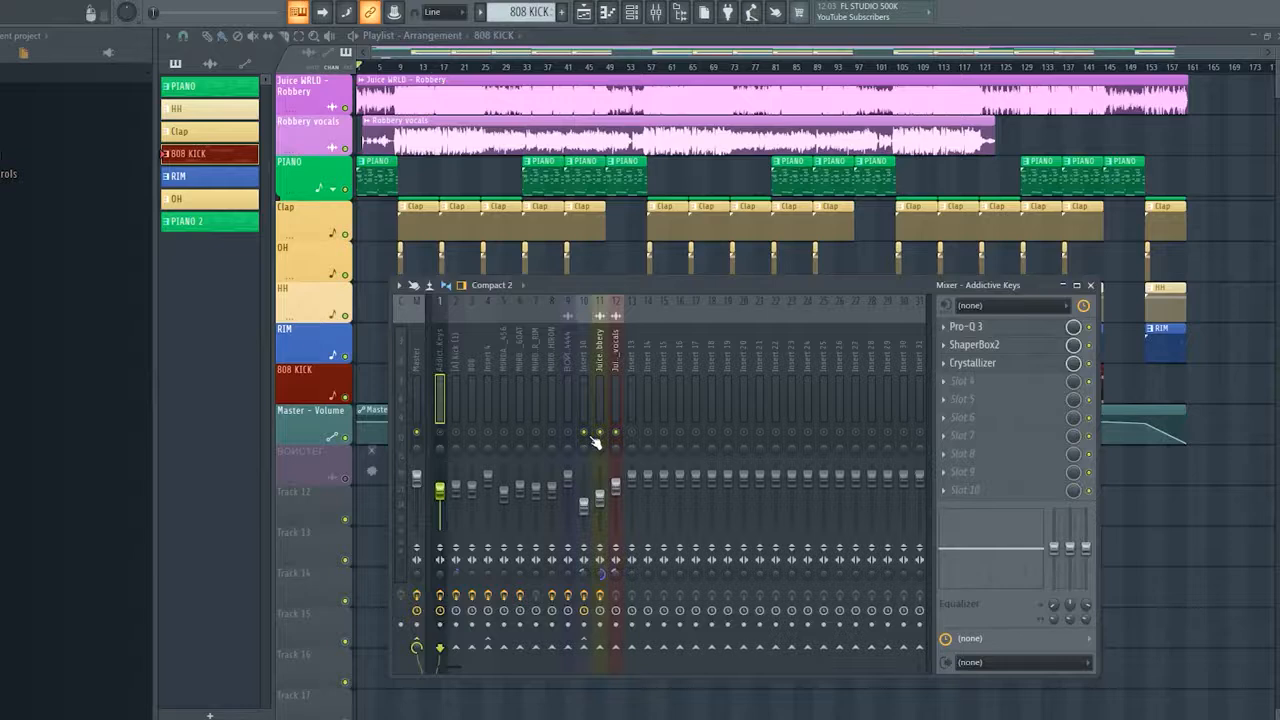
pyautogui.click(600, 404)
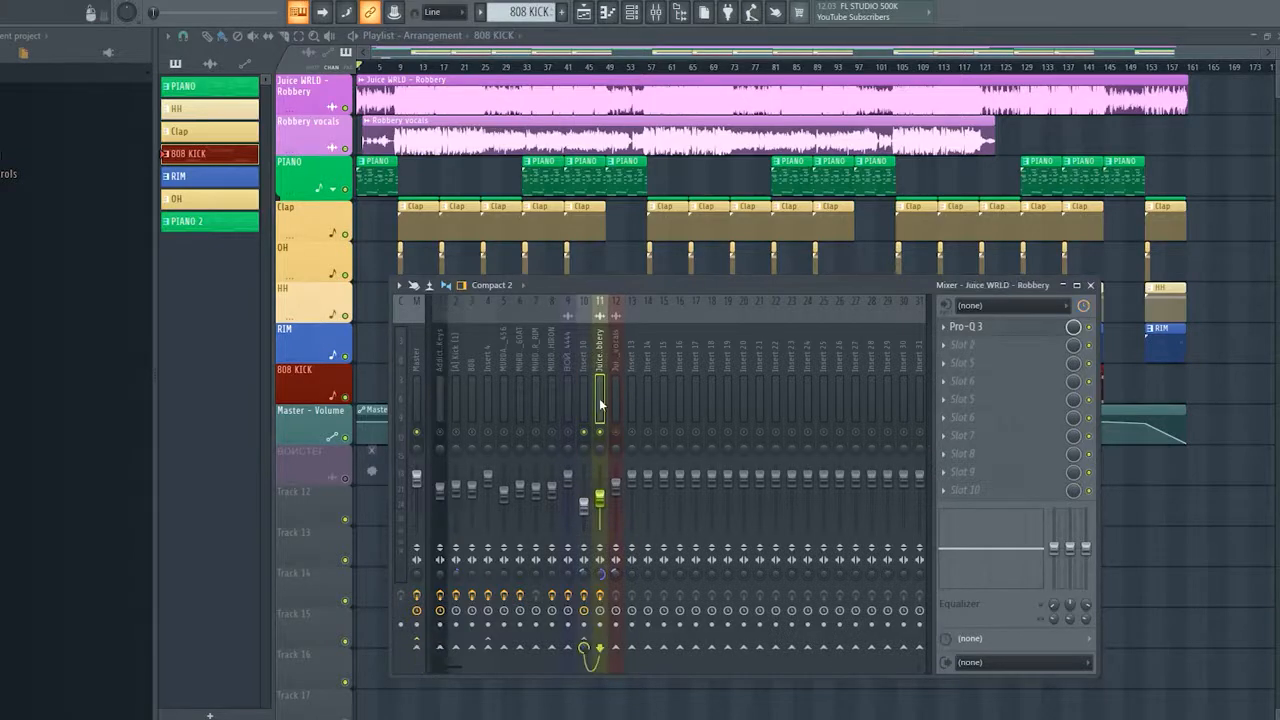
# Review the mixer tracks for Robbery vocals, Insert 10 and Juice WRLD - Robbery, comparing their routing and effect slots.
pyautogui.click(615, 400)
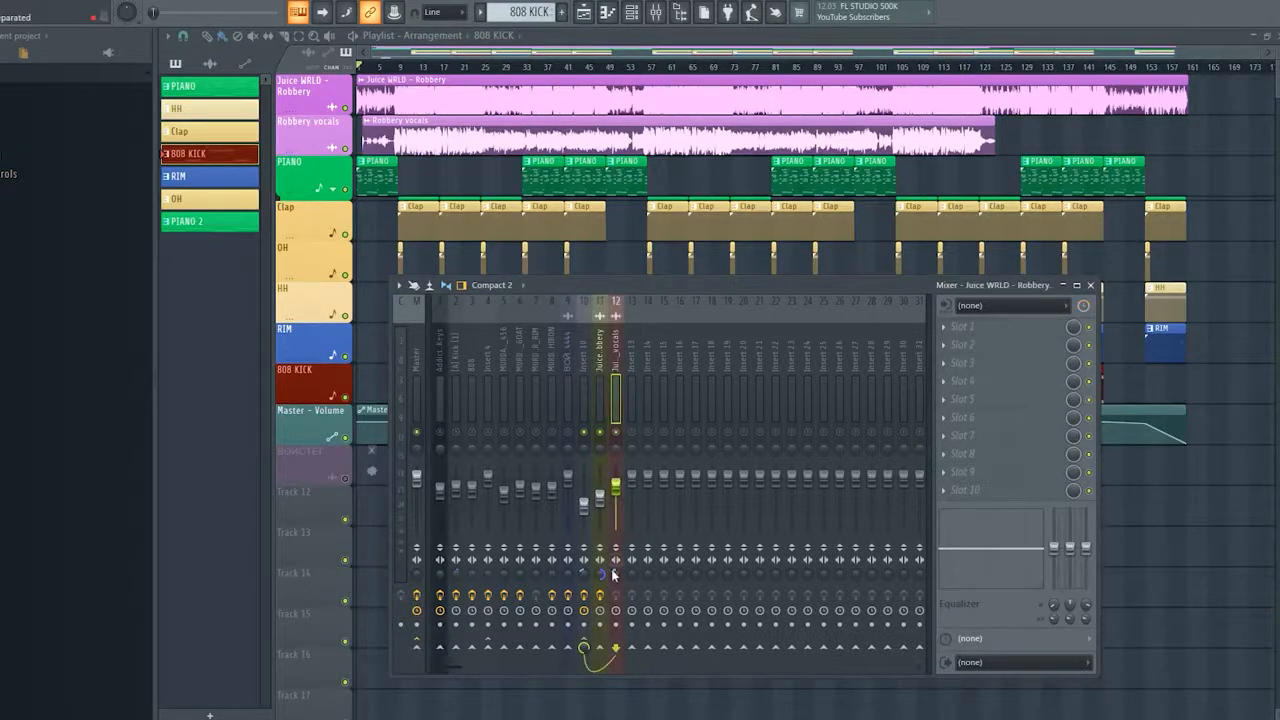
pyautogui.click(580, 408)
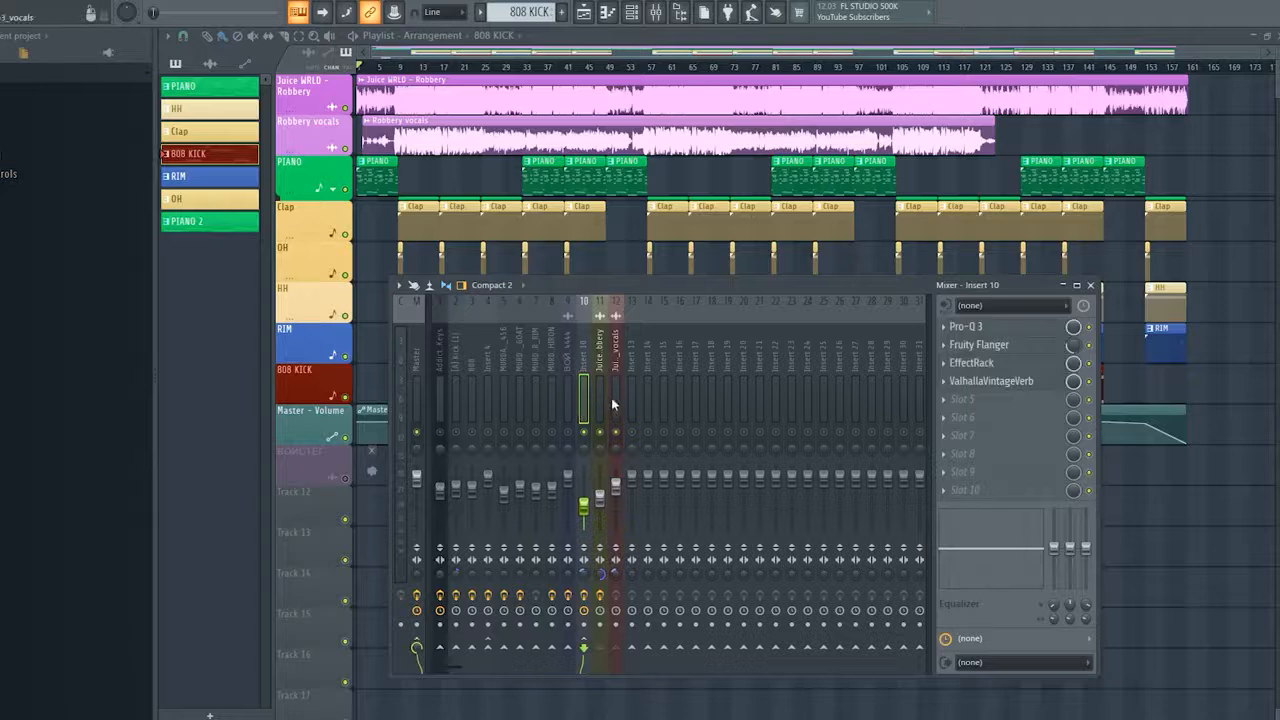
pyautogui.click(611, 402)
pyautogui.keyDown('ctrl'); pyautogui.keyDown('shift'); pyautogui.click(603, 404); pyautogui.keyUp('shift'); pyautogui.keyUp('ctrl')
pyautogui.click(615, 408)
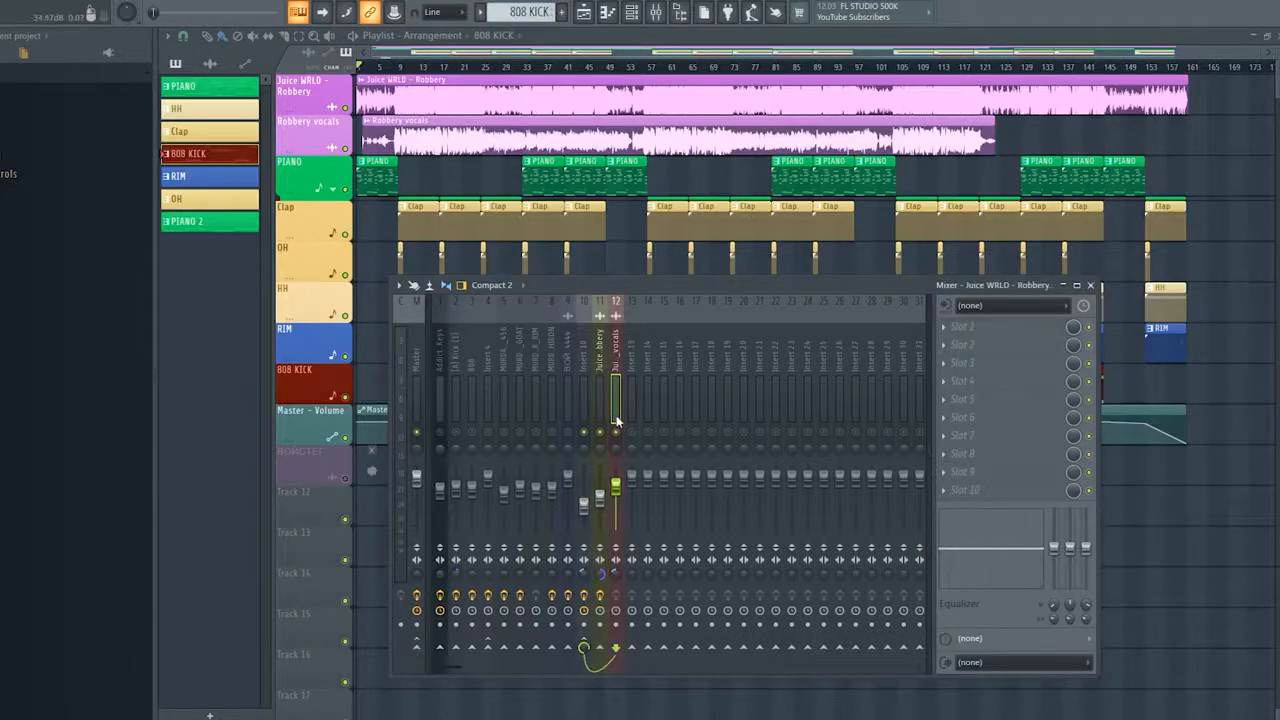
pyautogui.click(605, 413)
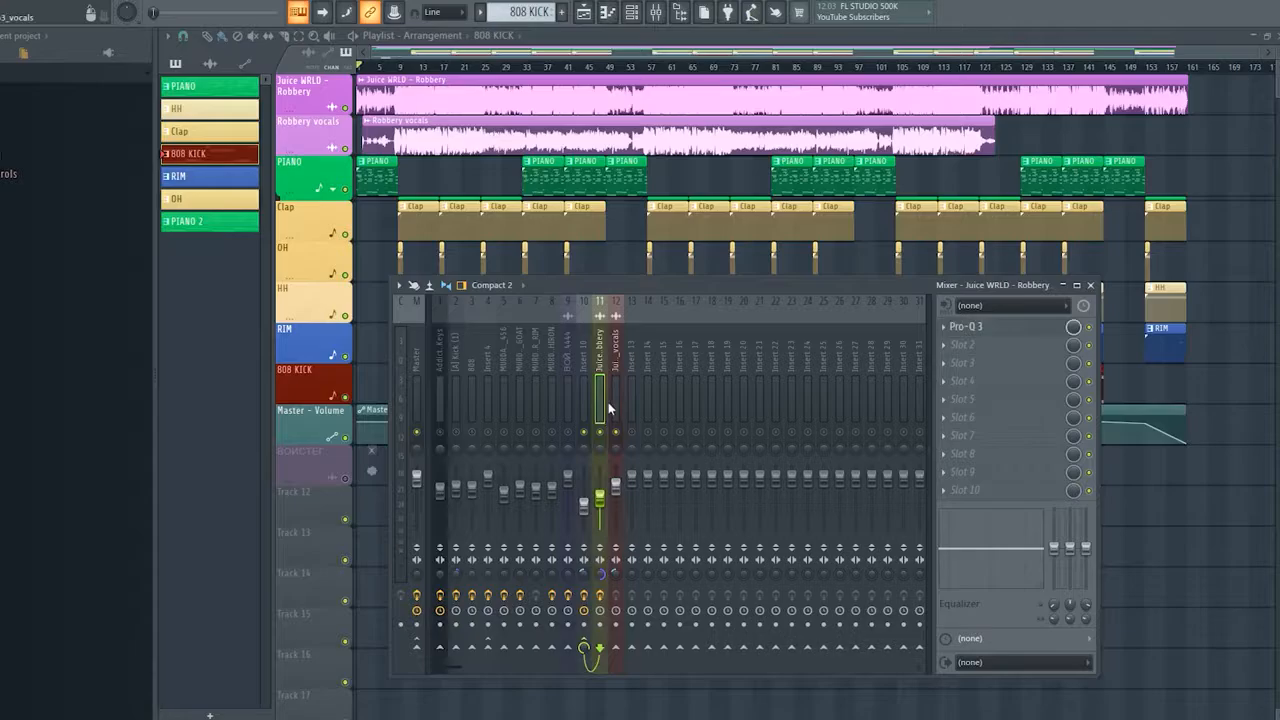
# Open the Pro-Q 3 equalizer on the Juice WRLD - Robbery mixer track, view its low-cut curve and close the window.
pyautogui.click(975, 328)
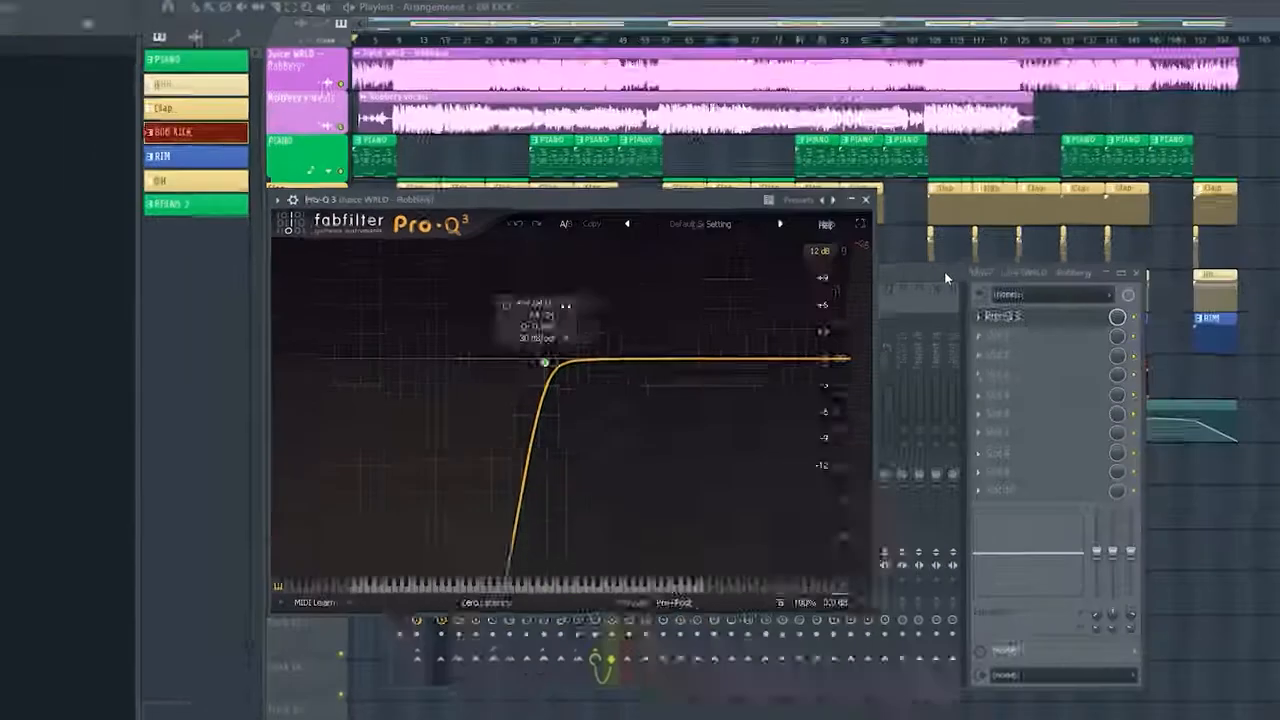
pyautogui.click(944, 274)
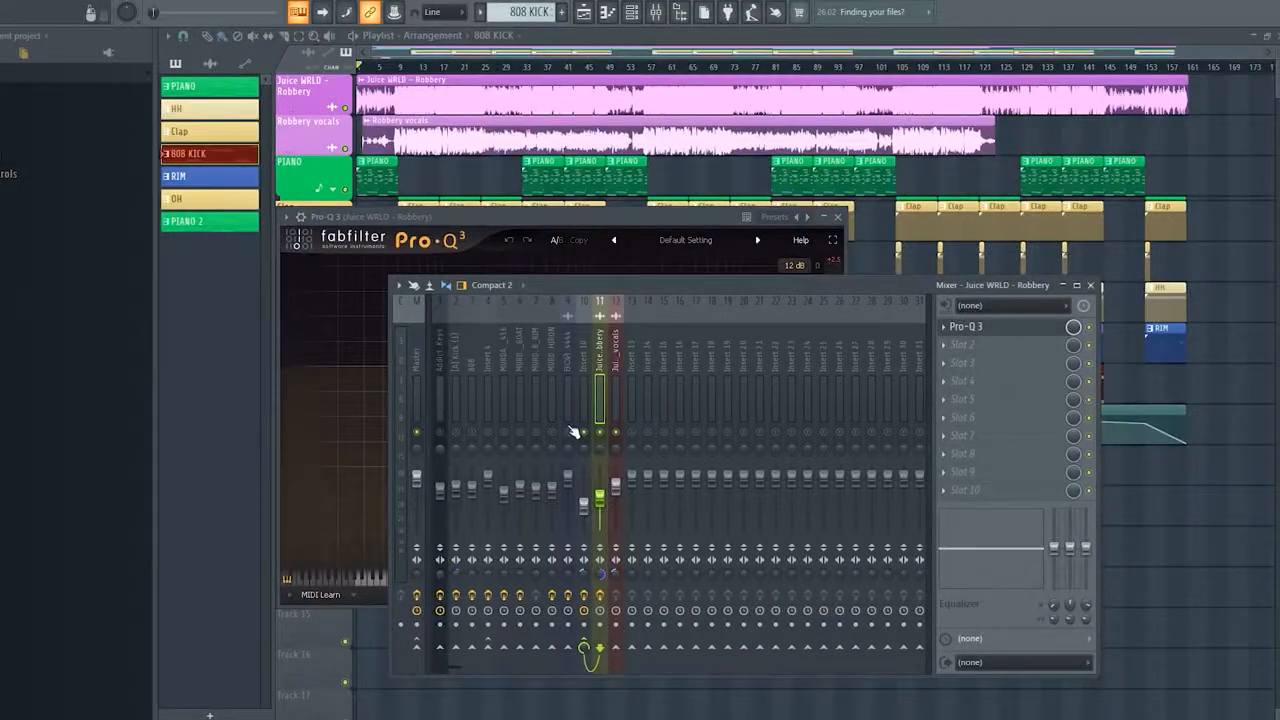
pyautogui.click(838, 217)
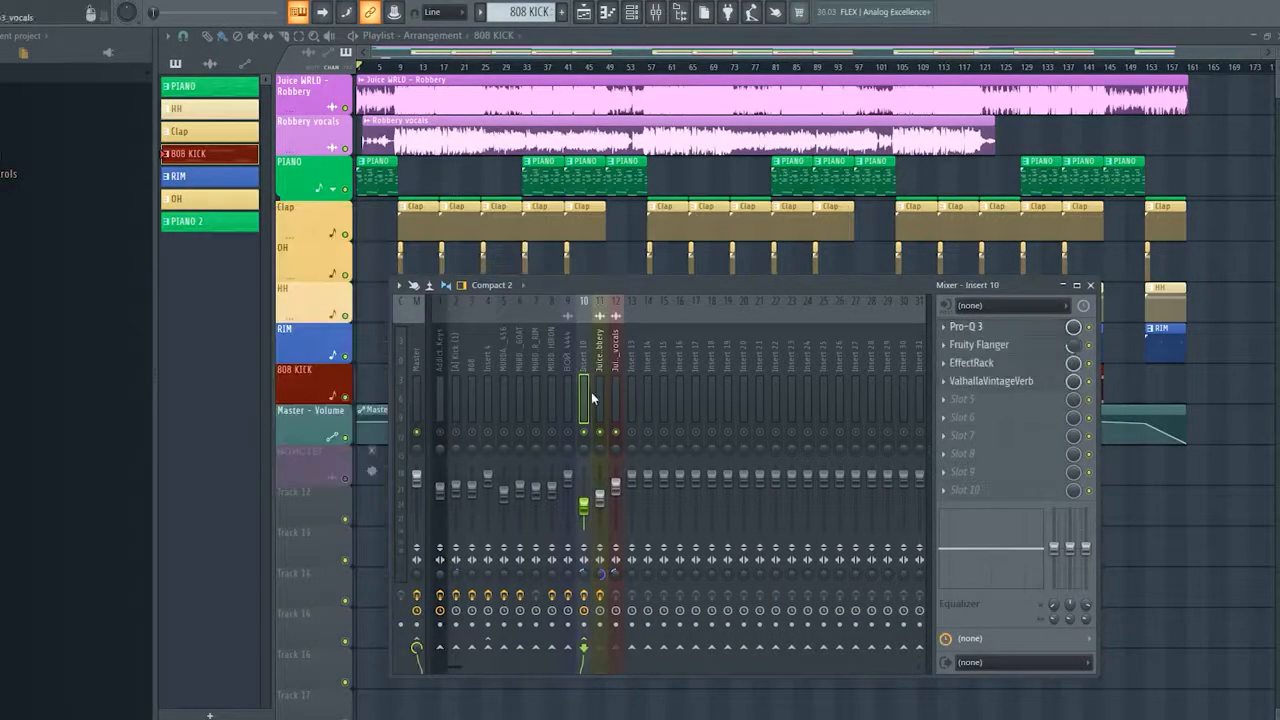
# Highlight both reference mixer tracks, select Insert 10, inspect the bands of its Pro-Q 3 equalizer and close the window.
pyautogui.click(607, 413)
pyautogui.keyDown('ctrl'); pyautogui.click(598, 405); pyautogui.keyUp('ctrl')
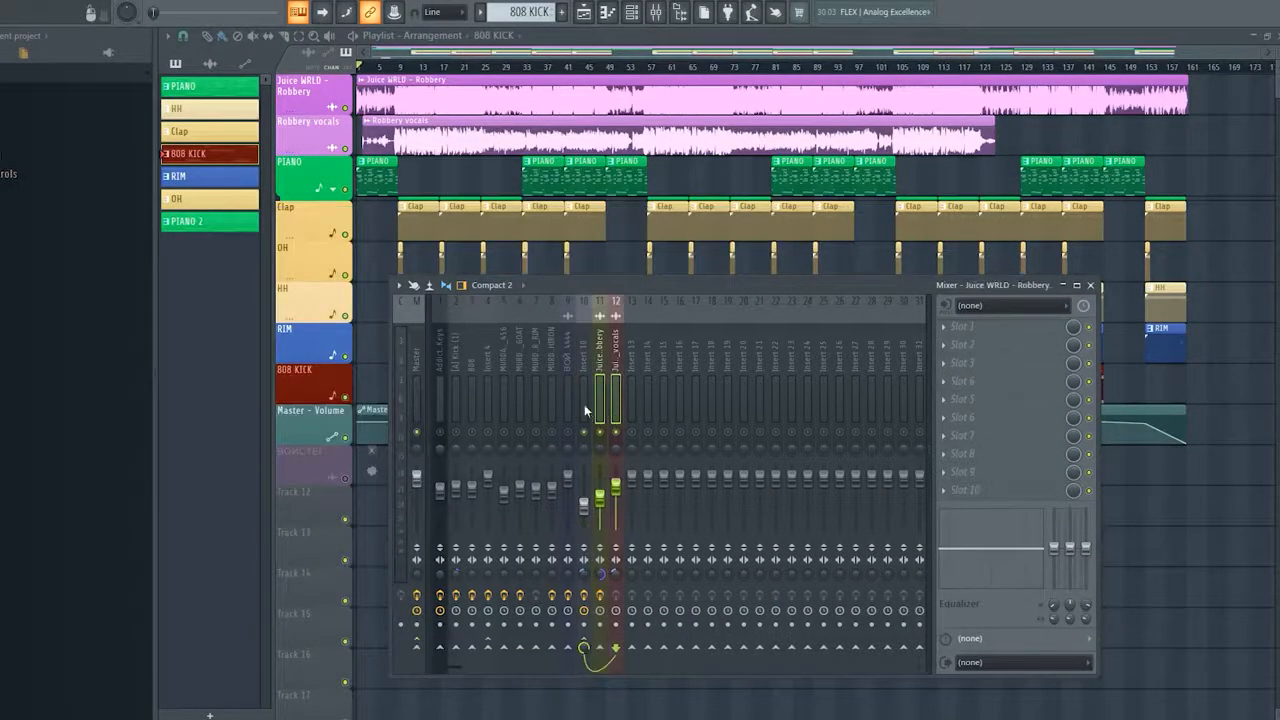
pyautogui.click(590, 412)
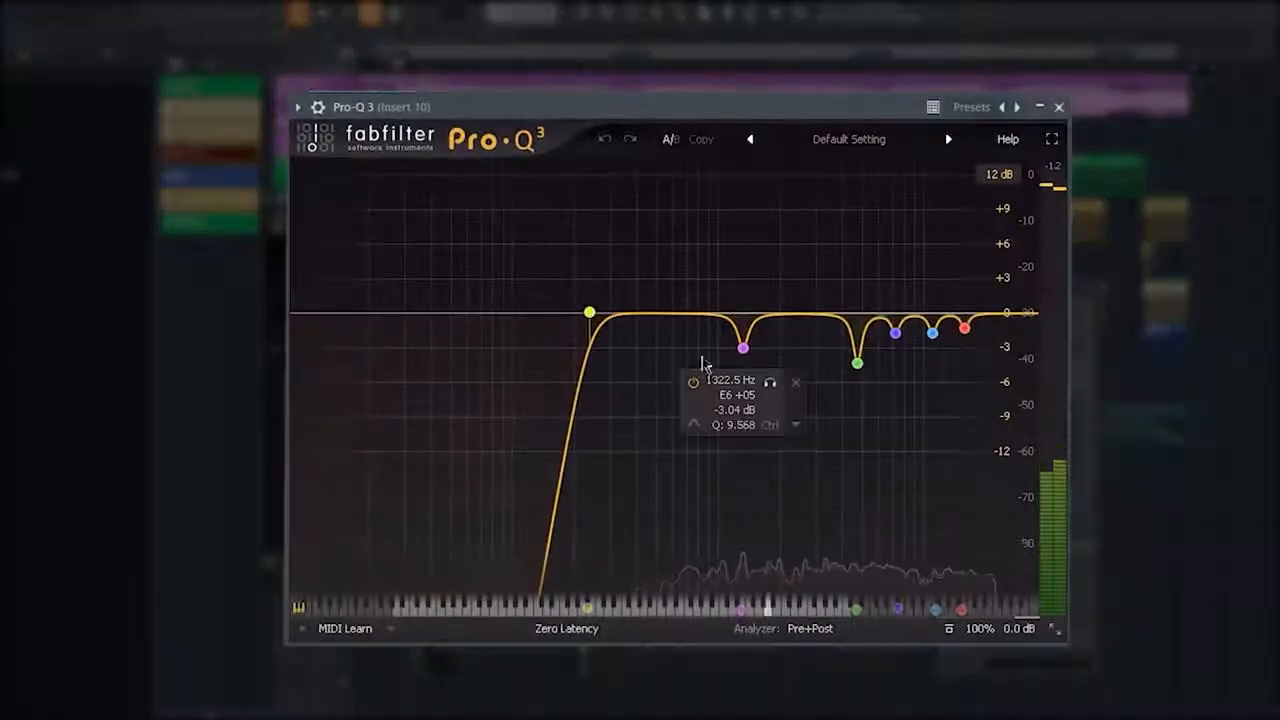
pyautogui.moveTo(590, 341)
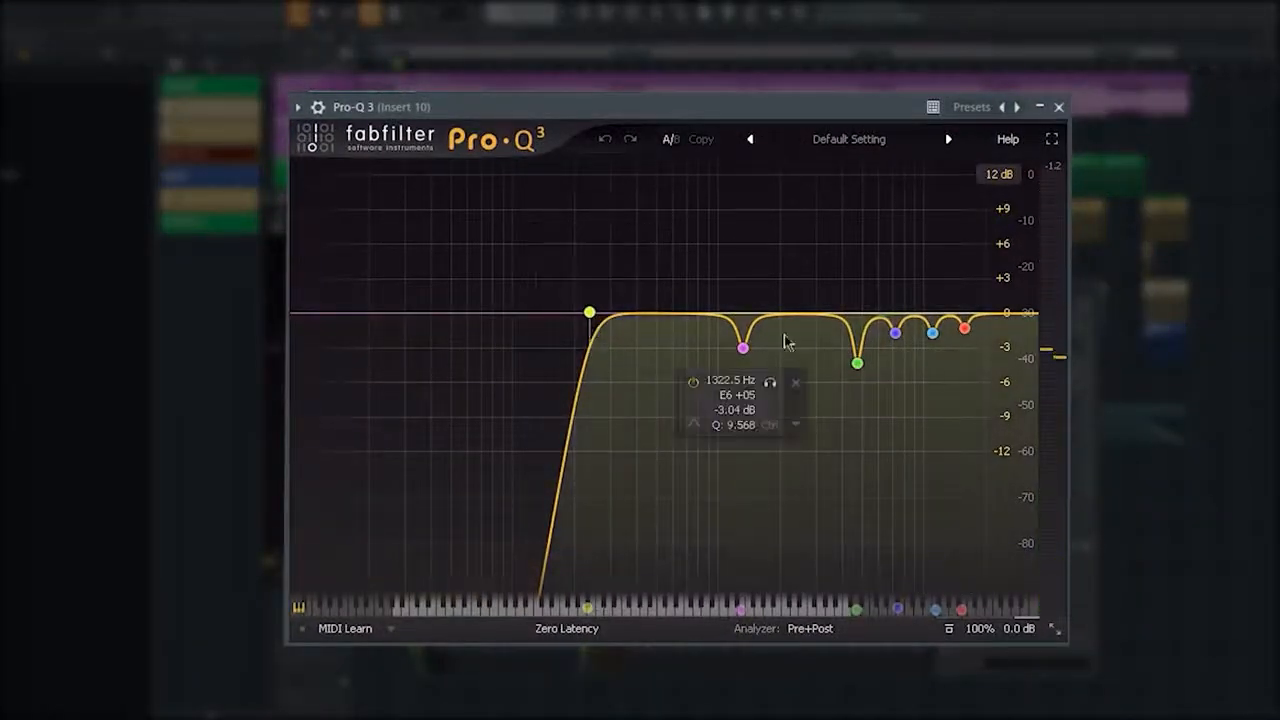
pyautogui.moveTo(735, 352)
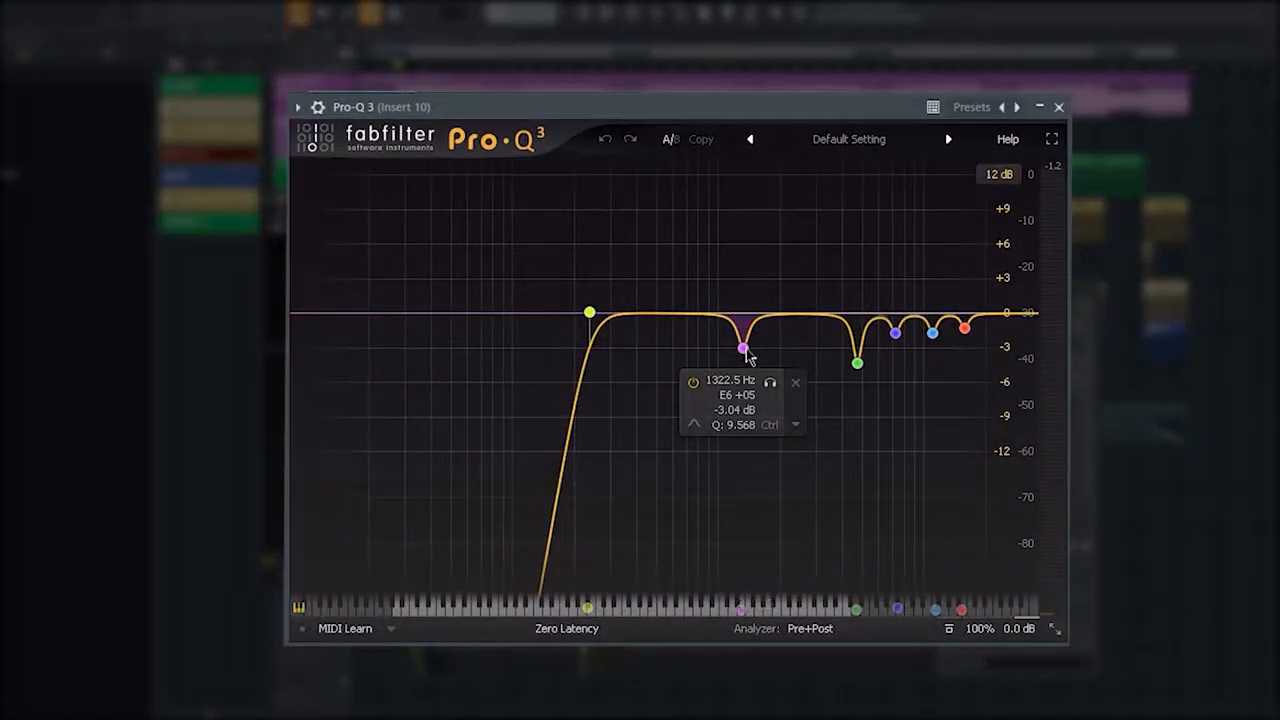
pyautogui.moveTo(864, 375)
pyautogui.moveTo(902, 348)
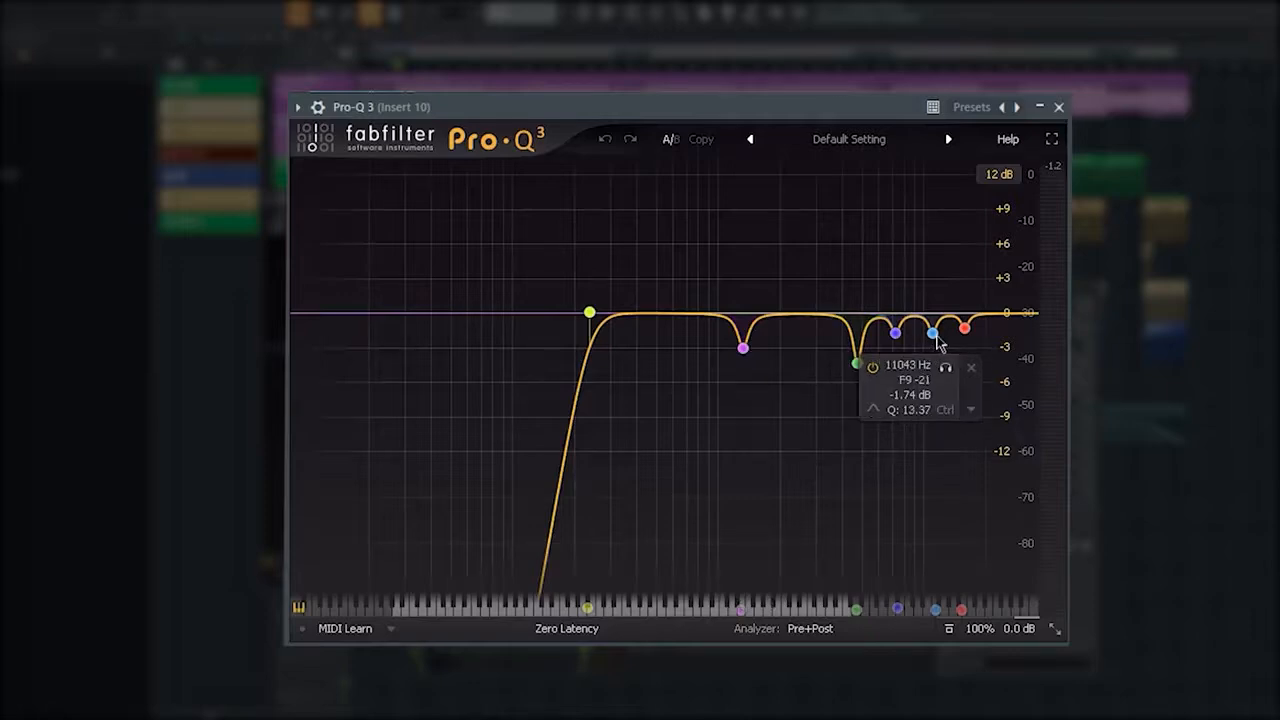
pyautogui.moveTo(974, 333)
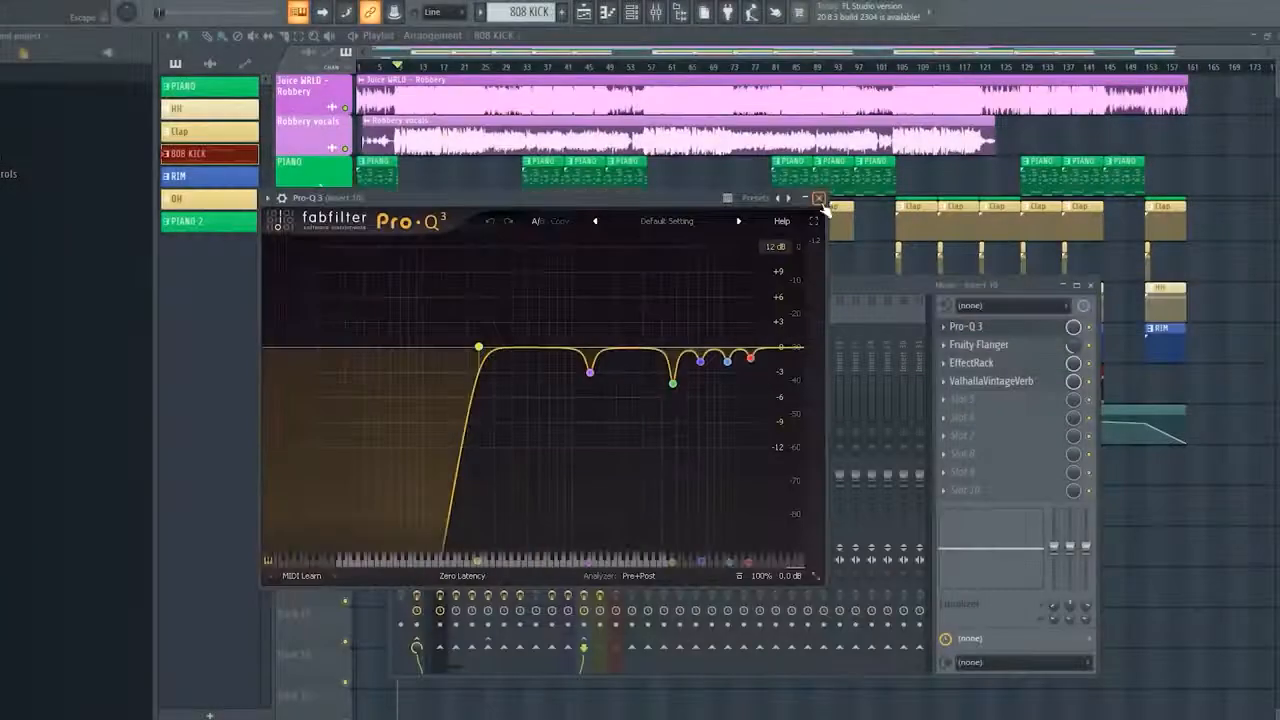
pyautogui.click(819, 199)
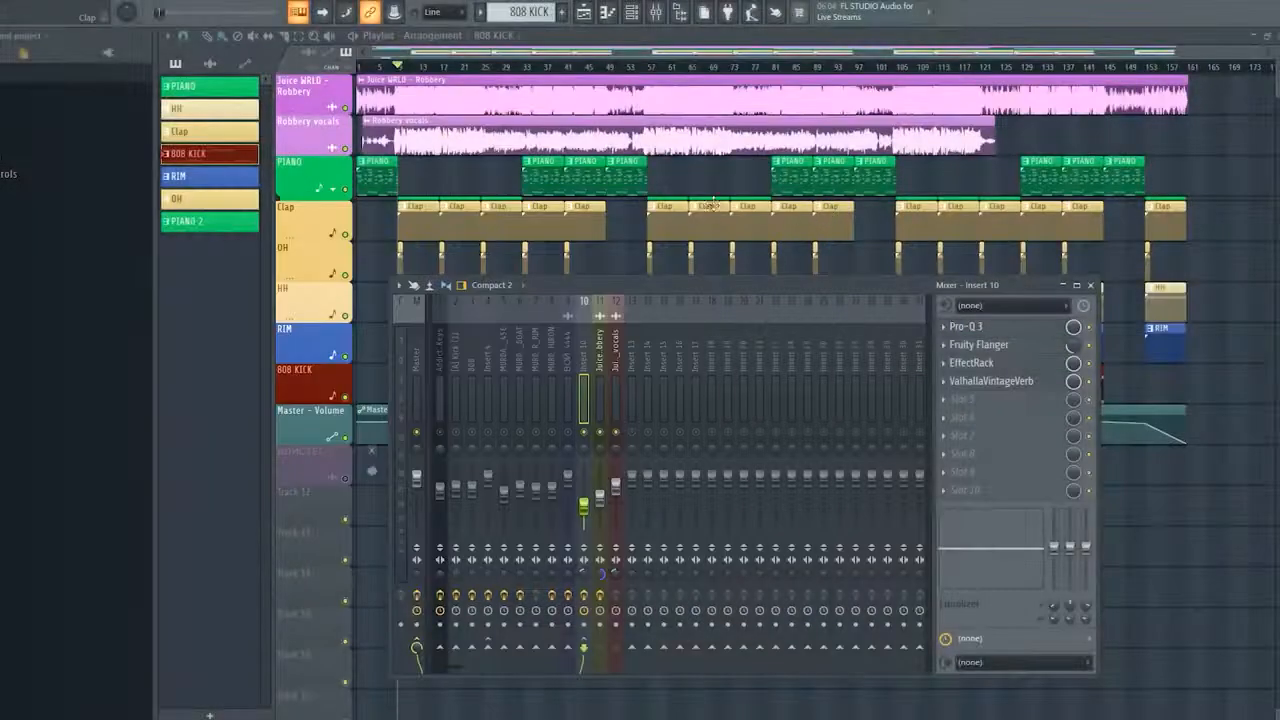
# Review the Fruity Flanger's settings, preset list and slot mix level on Insert 10, and close its window.
pyautogui.click(1020, 345)
pyautogui.click(580, 219)
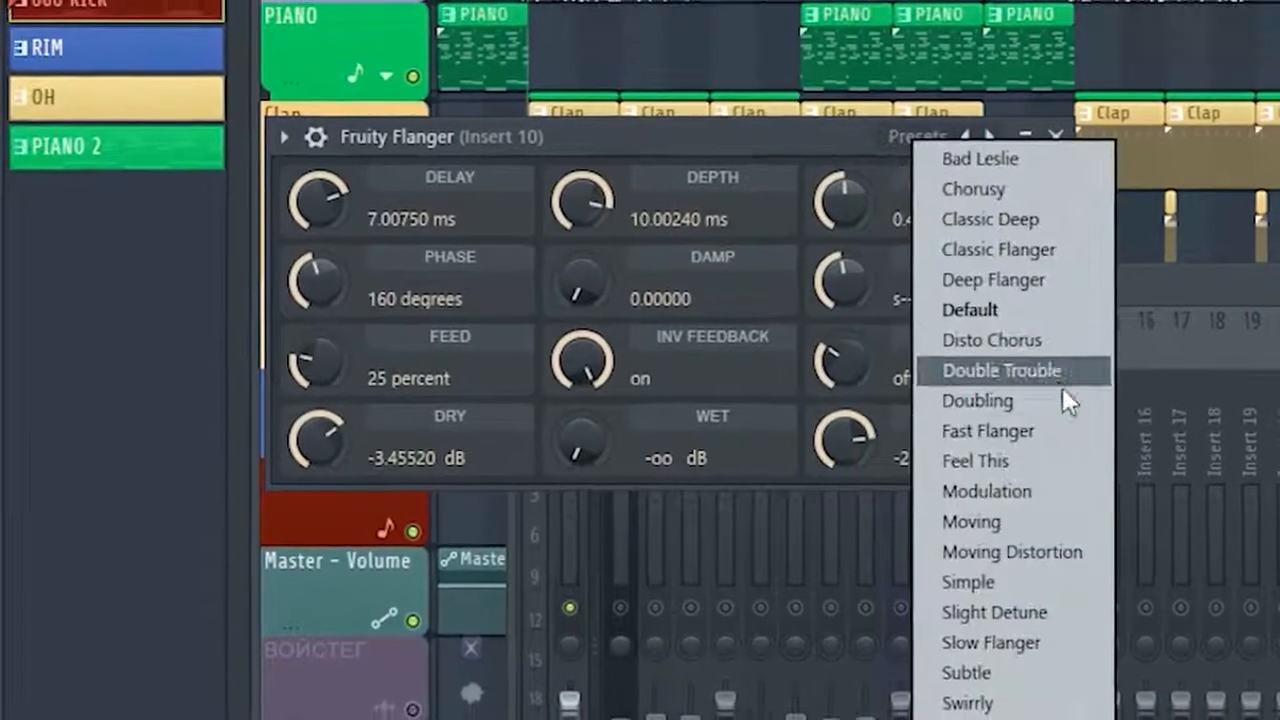
pyautogui.click(852, 140)
pyautogui.moveTo(1073, 346); pyautogui.dragTo(1073, 364)
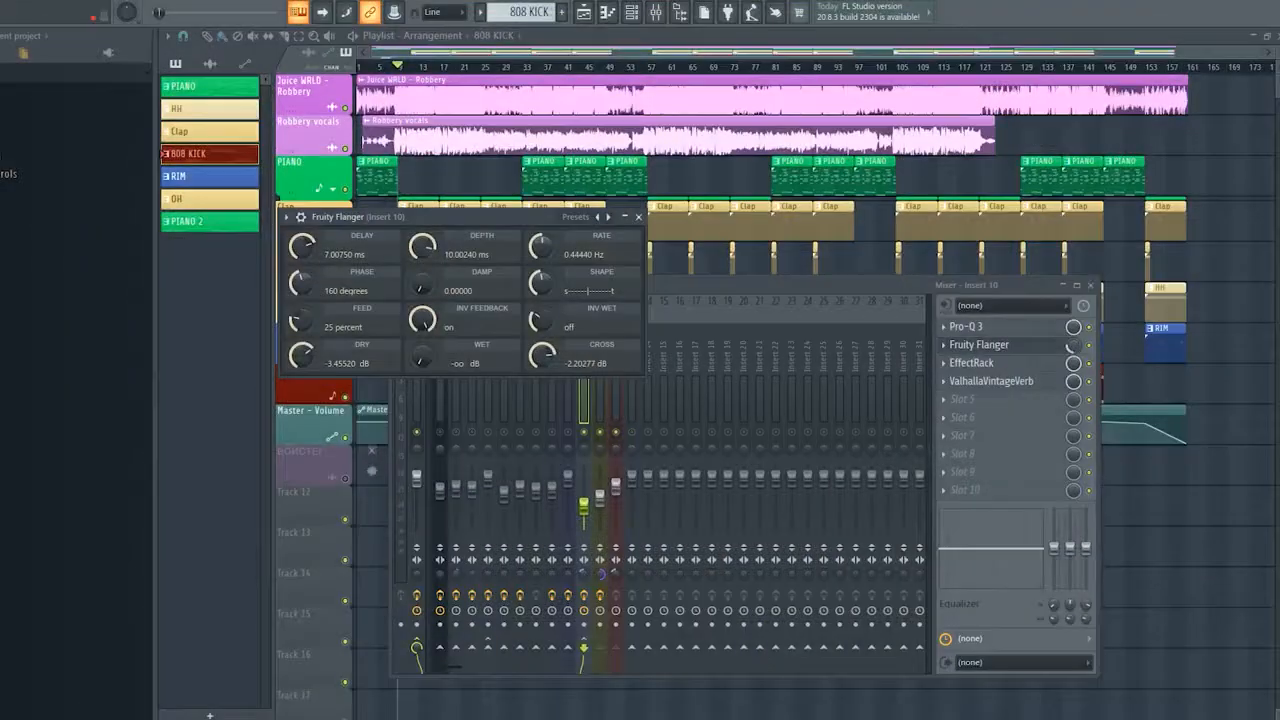
pyautogui.click(1075, 349)
pyautogui.click(639, 217)
pyautogui.click(640, 218)
# Open the EffectRack on Insert 10 and adjust the Radiator's bass and input knobs.
pyautogui.click(966, 364)
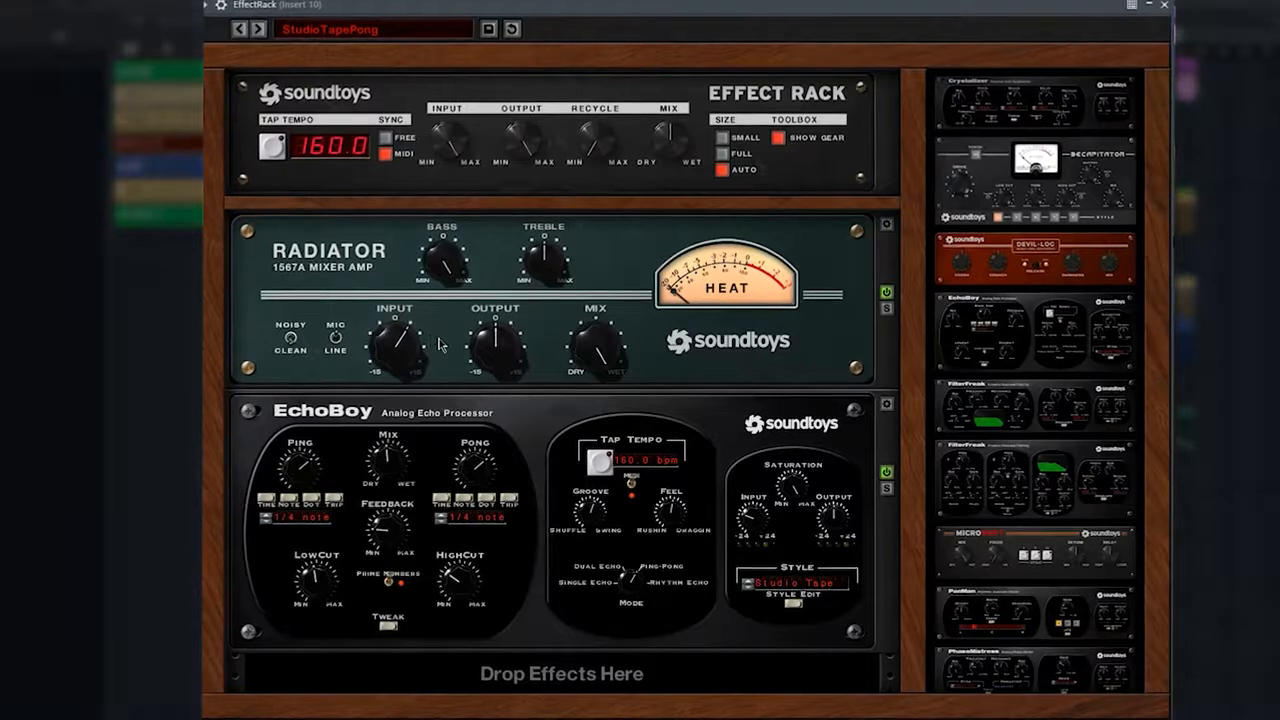
pyautogui.moveTo(453, 272); pyautogui.dragTo(461, 244)
pyautogui.moveTo(397, 337); pyautogui.dragTo(434, 307)
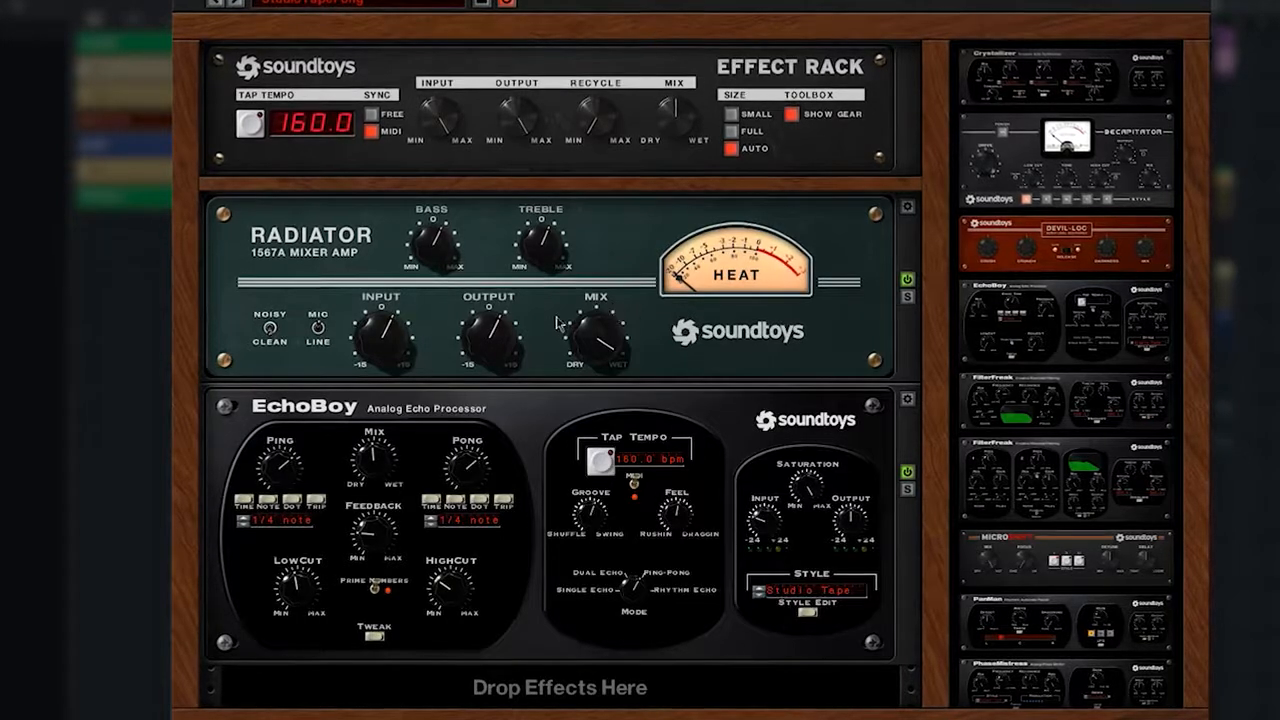
# Show the StudioTapePong preset in the EffectRack's 10 Vocals preset category.
pyautogui.click(322, 6)
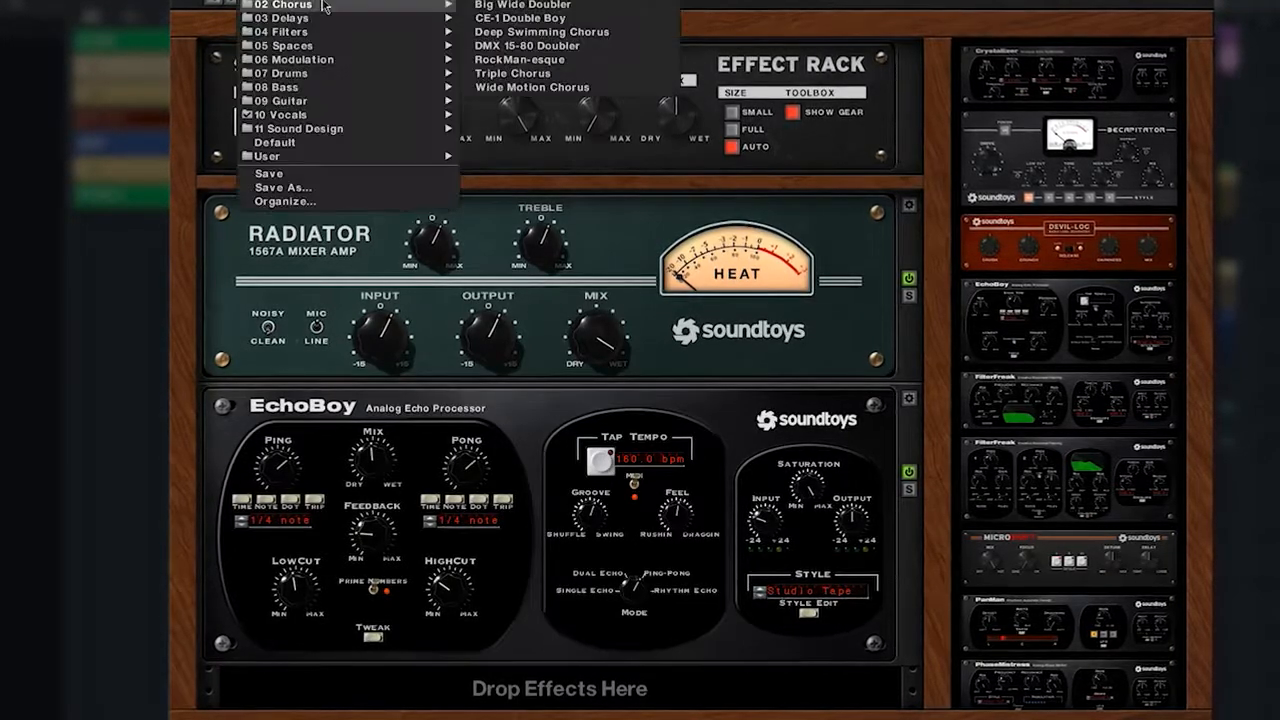
pyautogui.moveTo(322, 117)
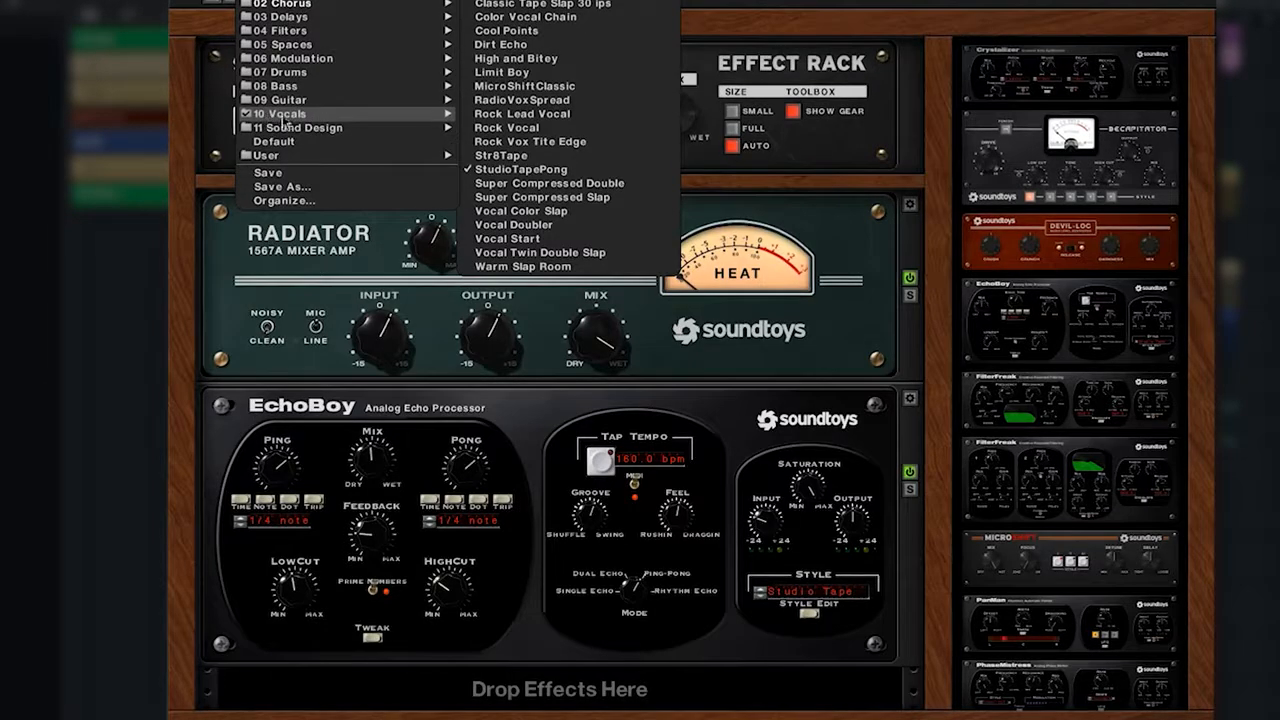
pyautogui.click(549, 170)
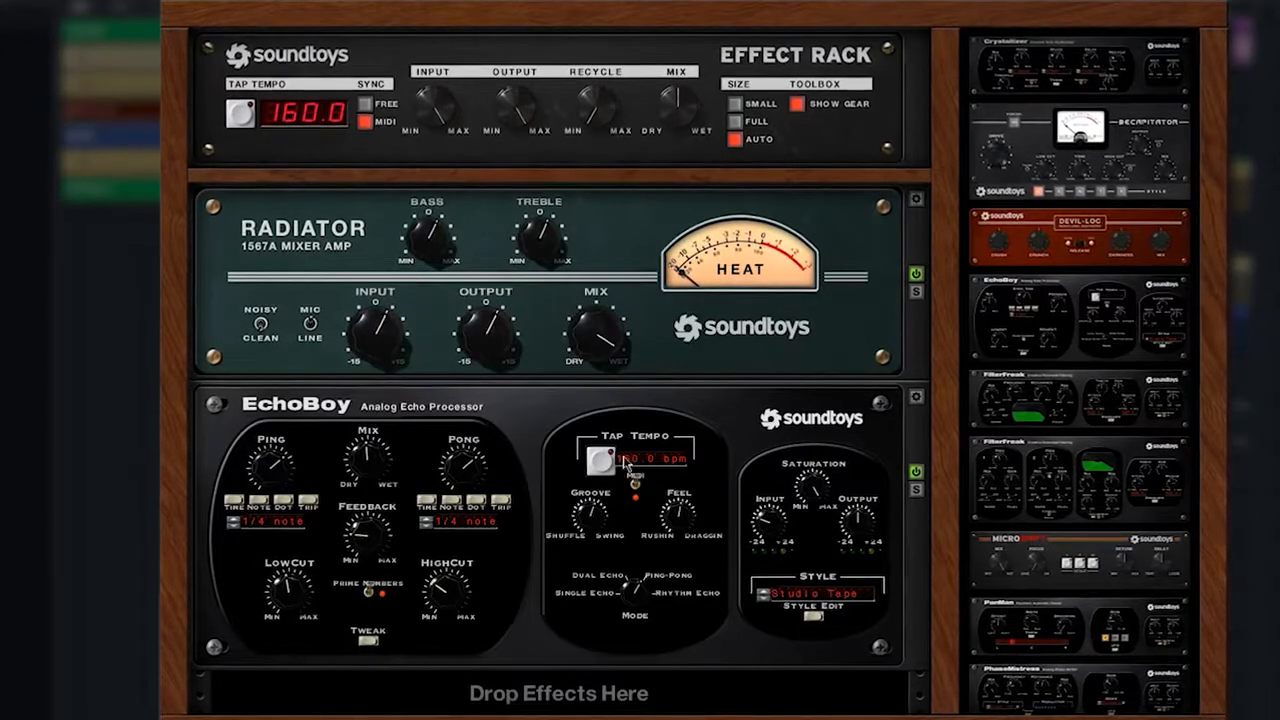
# Try to set the EffectRack's tap tempo to 199 and close its window.
pyautogui.click(313, 117)
pyautogui.write('19')
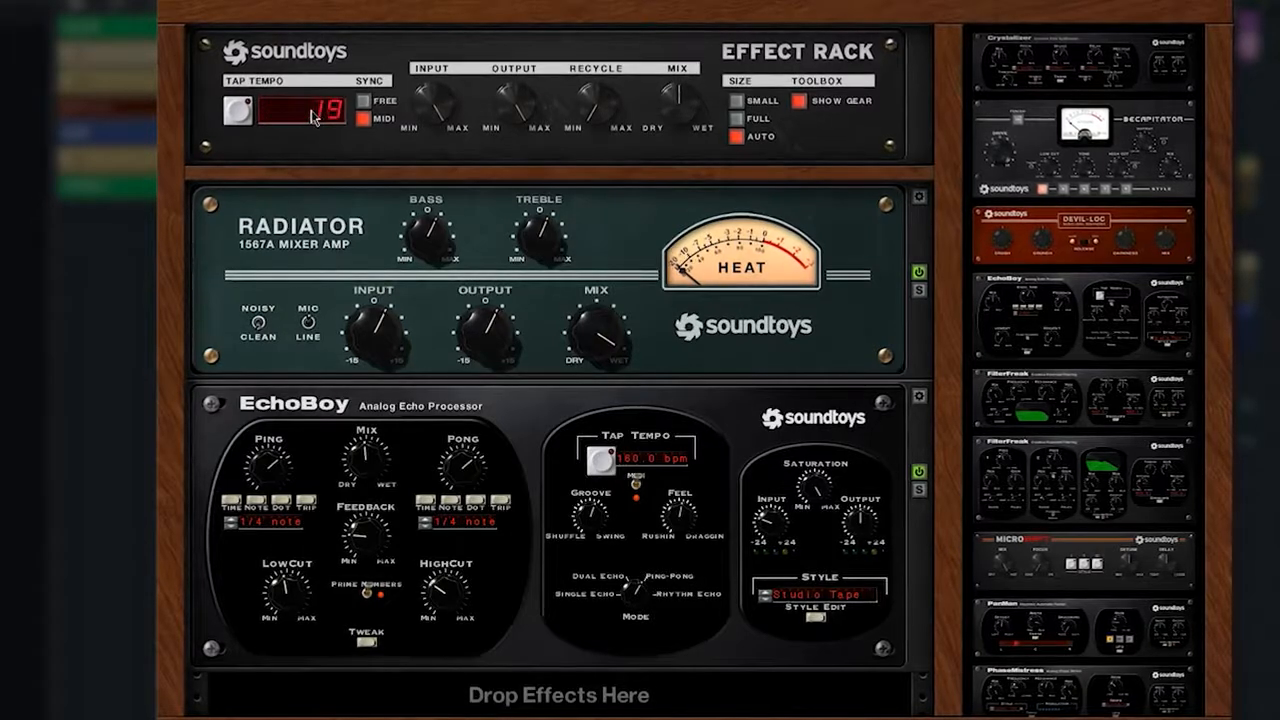
pyautogui.write('9')
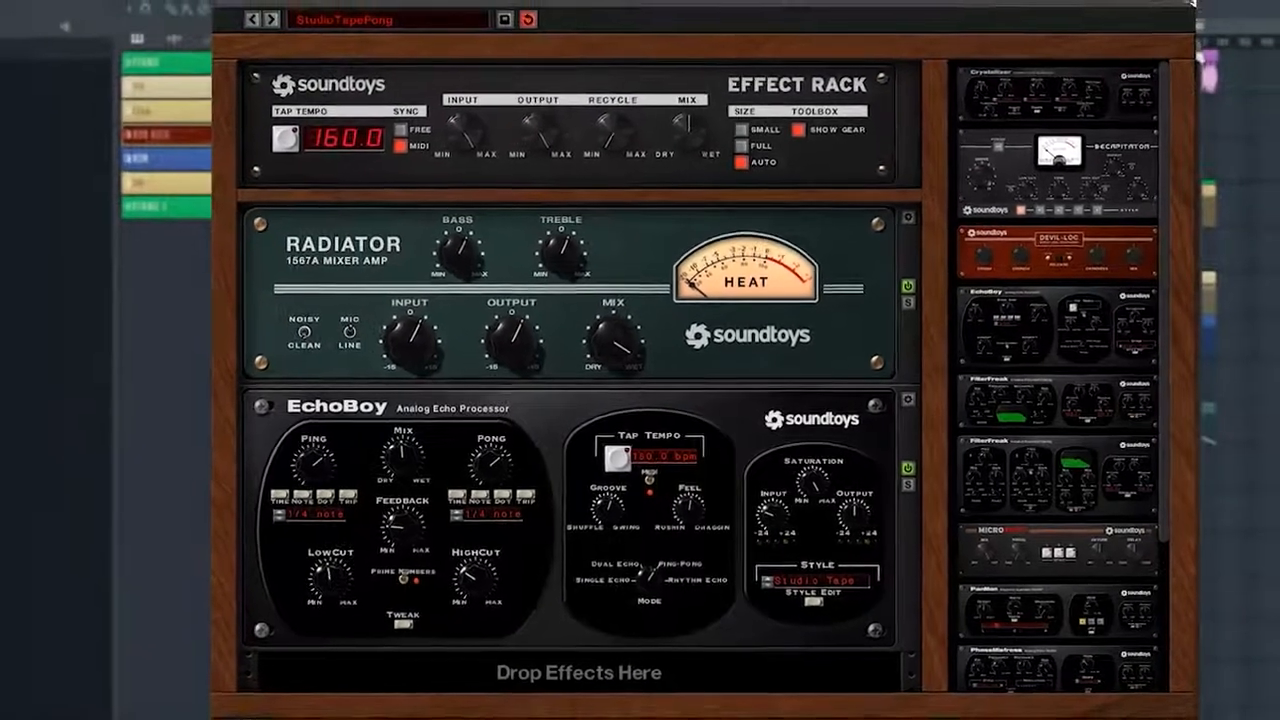
pyautogui.click(1200, 7)
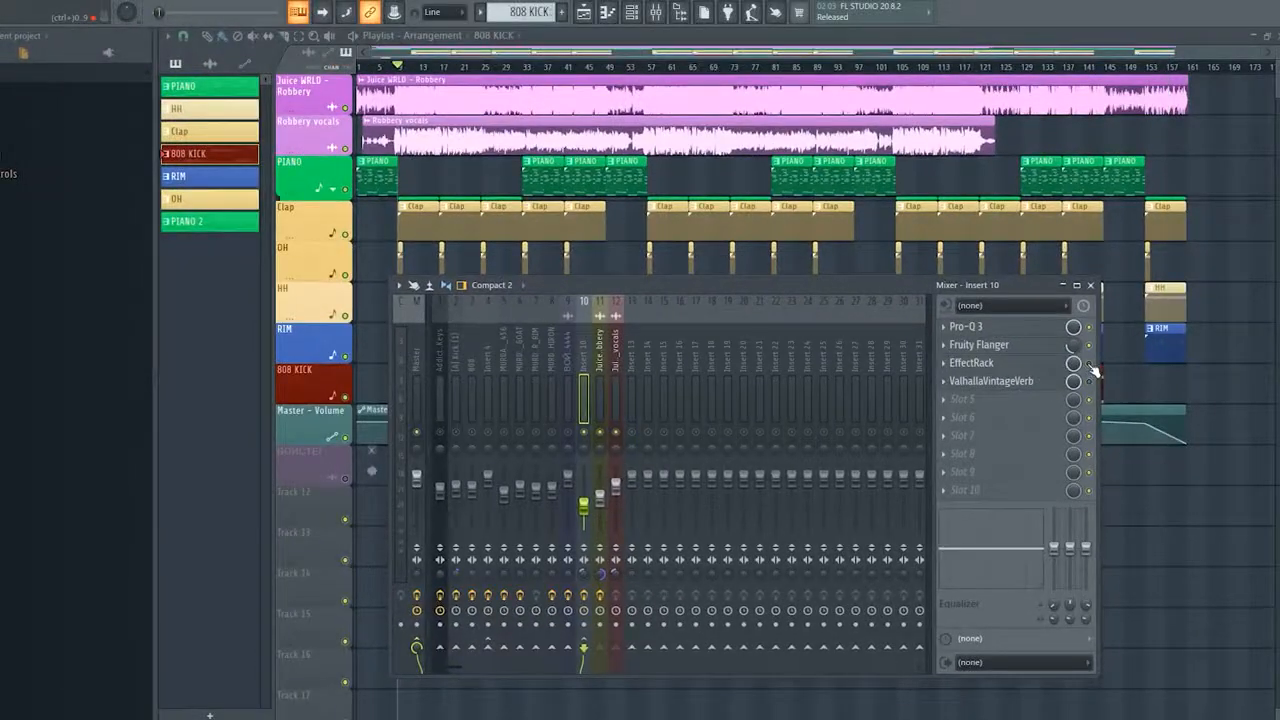
# Play the arrangement with the Insert 10 effect chain on display, and stop playback.
pyautogui.press('space')
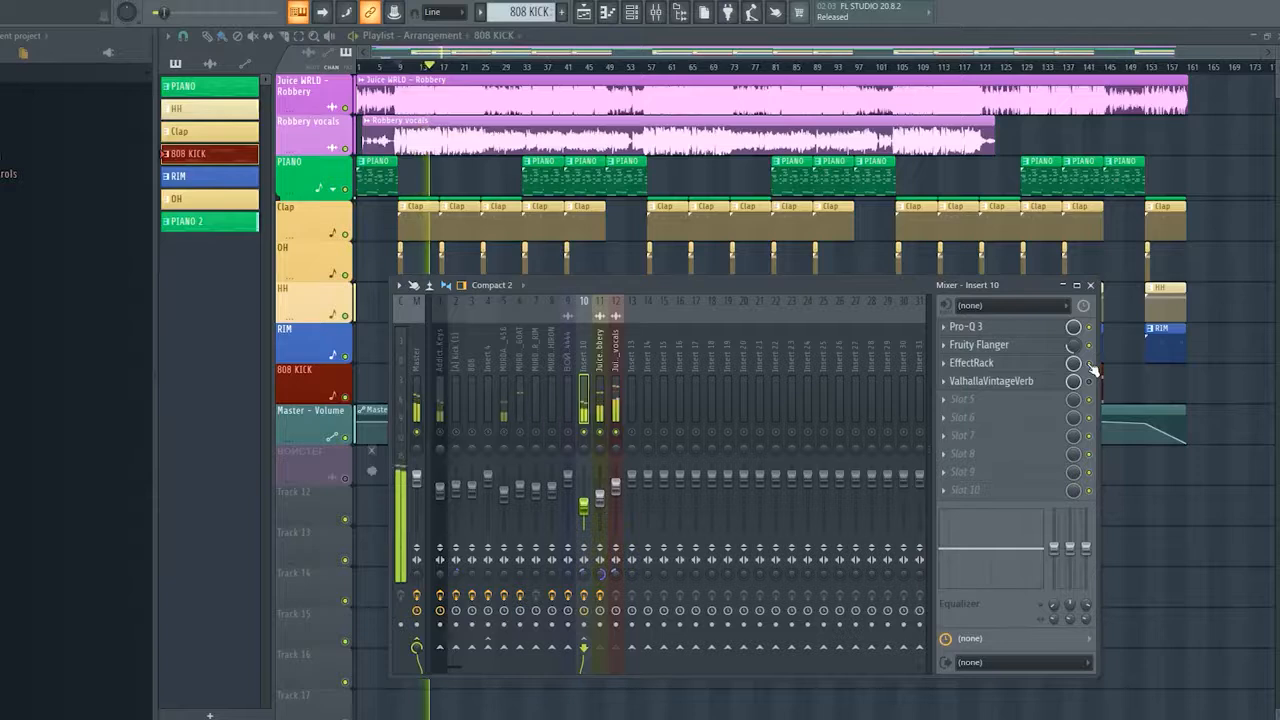
pyautogui.press('space')
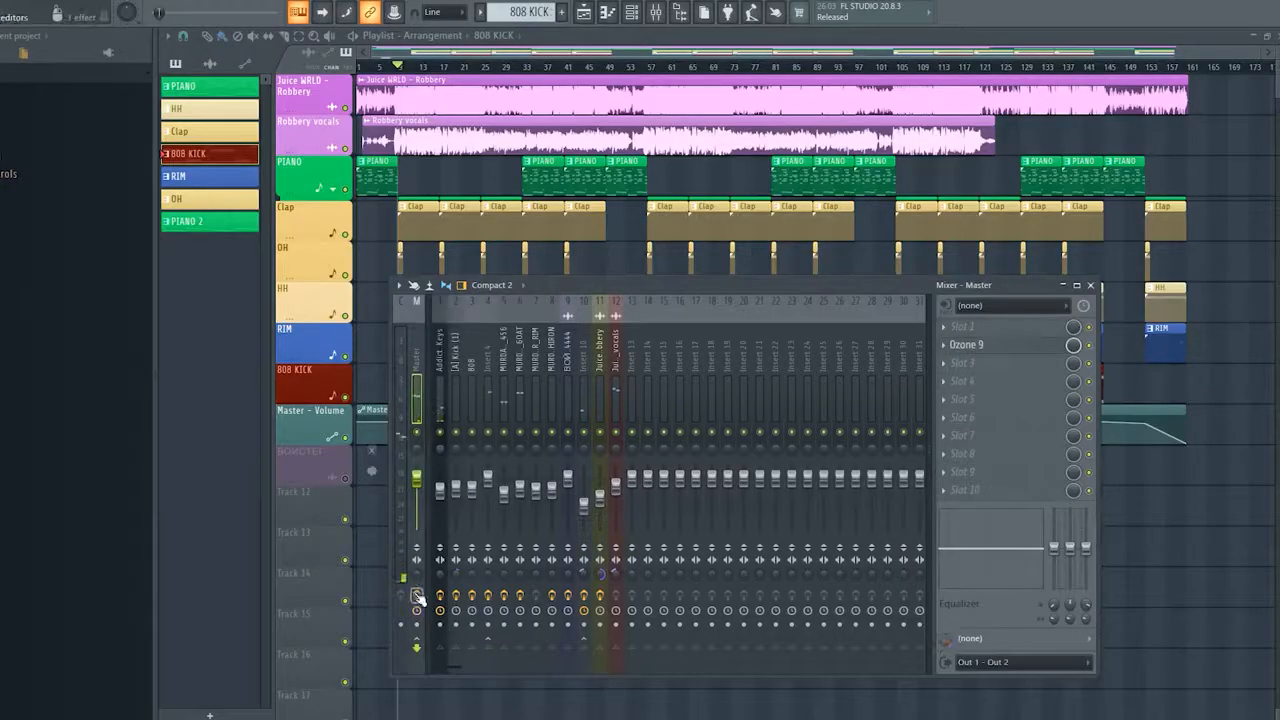
# Play the arrangement while switching the Master track's effects on and off to compare the sound, and stop playback.
pyautogui.press('space')
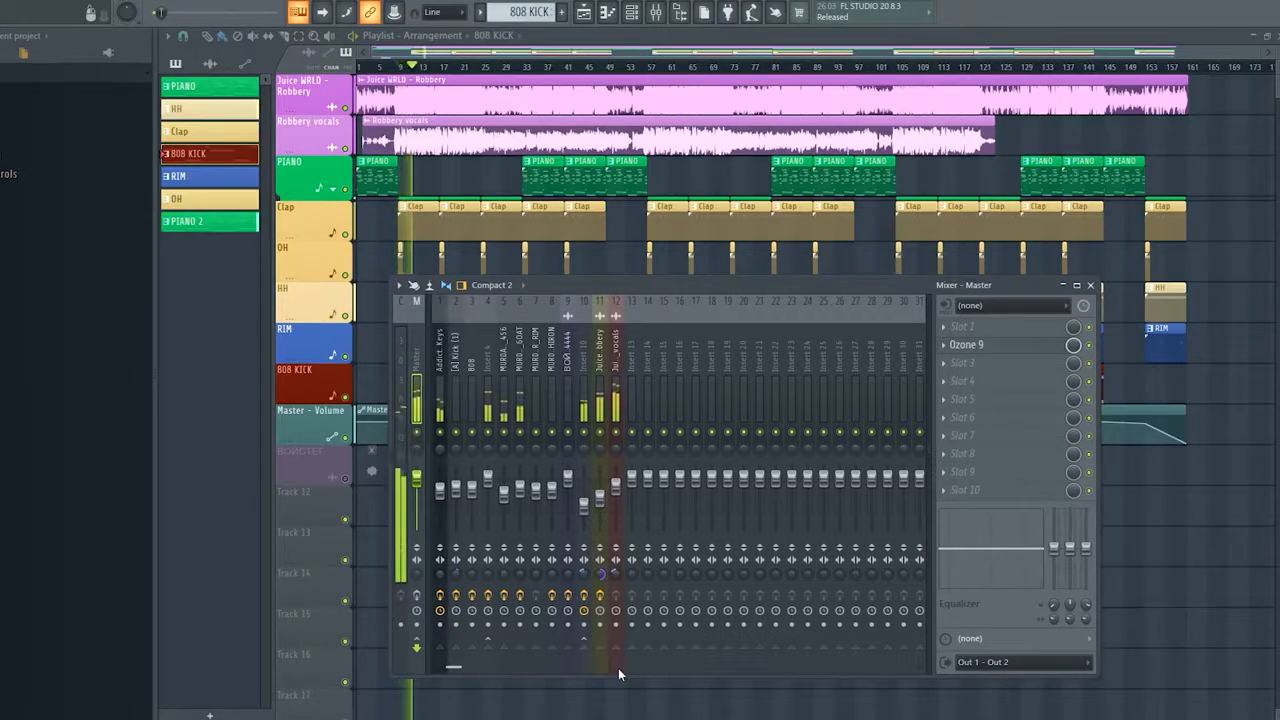
pyautogui.click(417, 596)
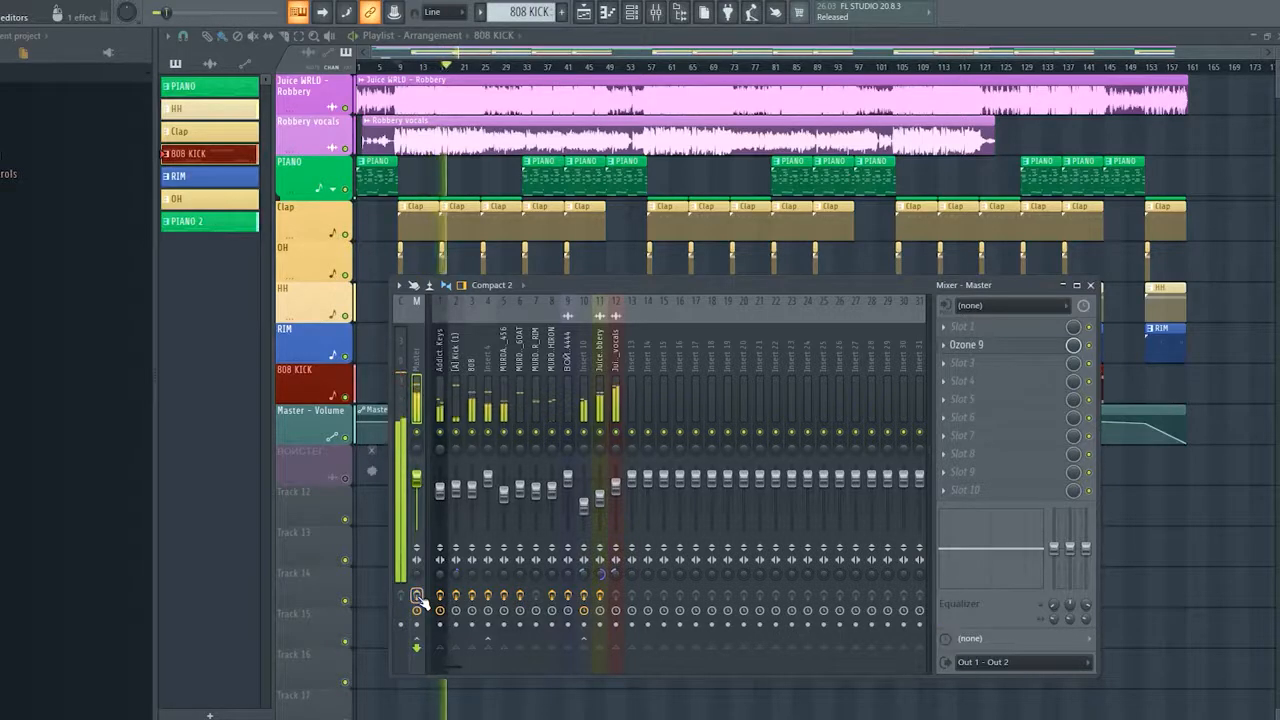
pyautogui.click(417, 596)
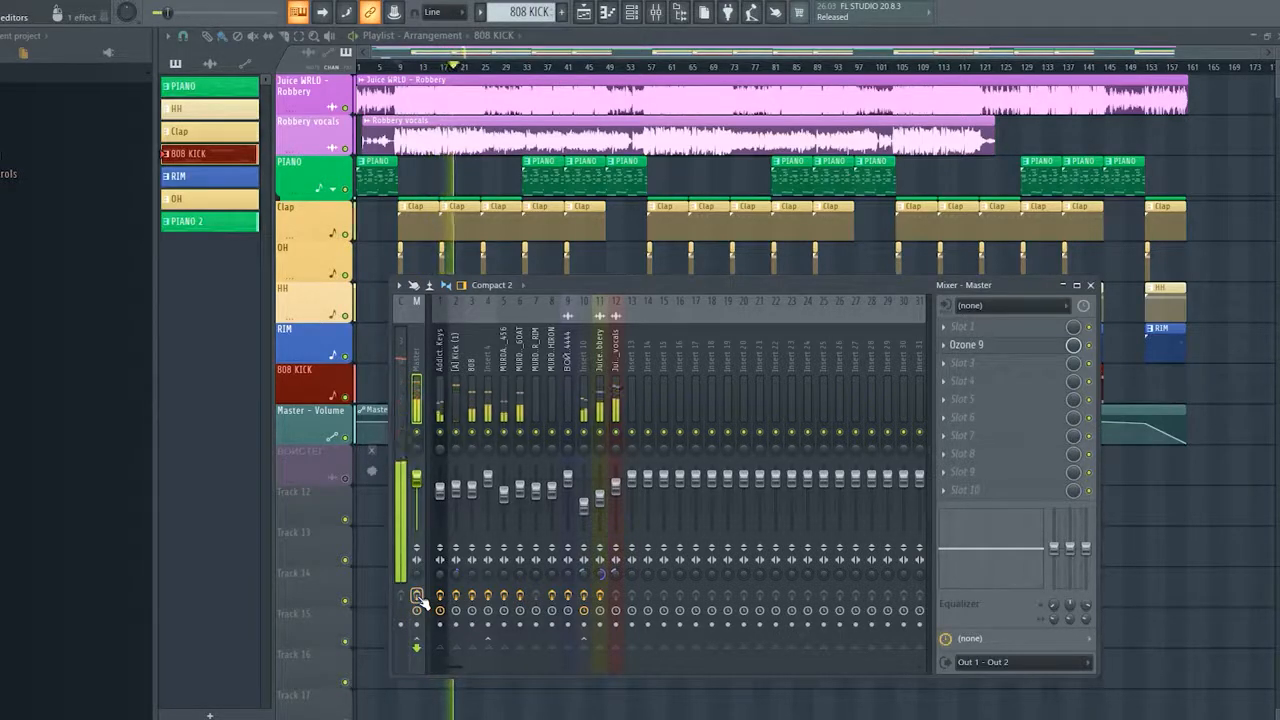
pyautogui.click(417, 596)
pyautogui.click(417, 596)
pyautogui.press('space')
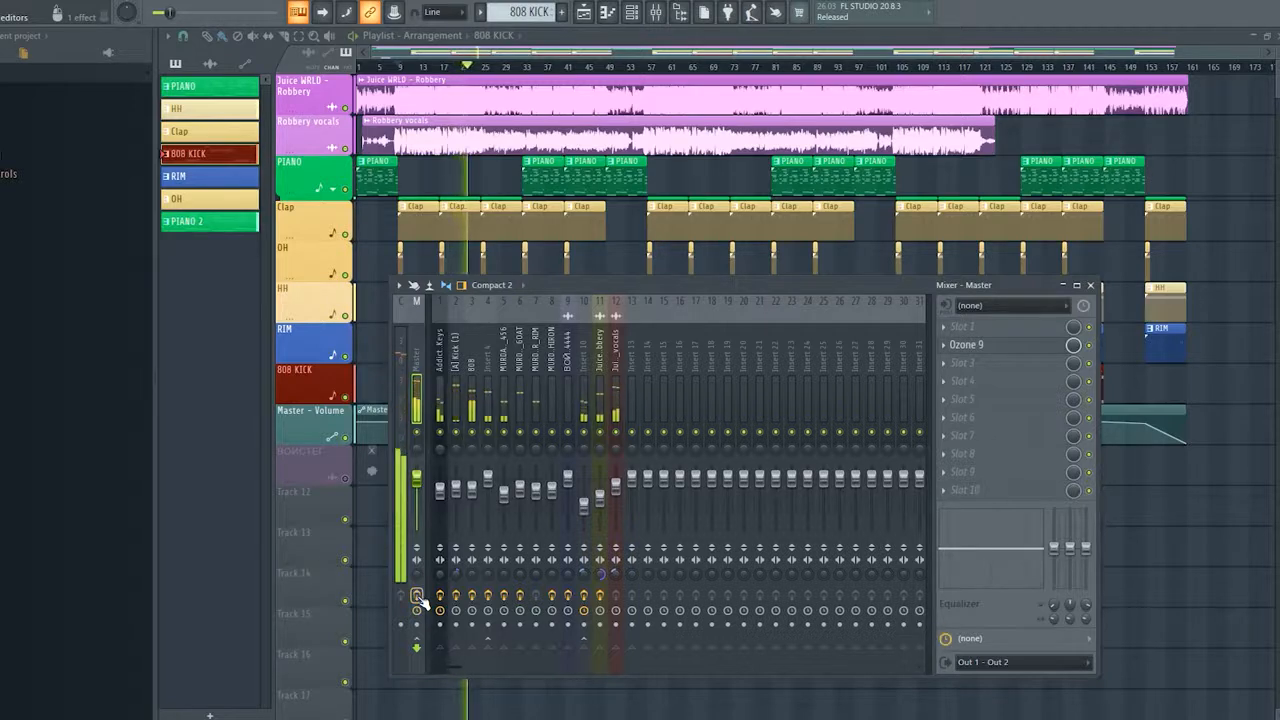
# Open Ozone 9 on the Master track and bypass its Exciter and Maximizer modules.
pyautogui.click(963, 346)
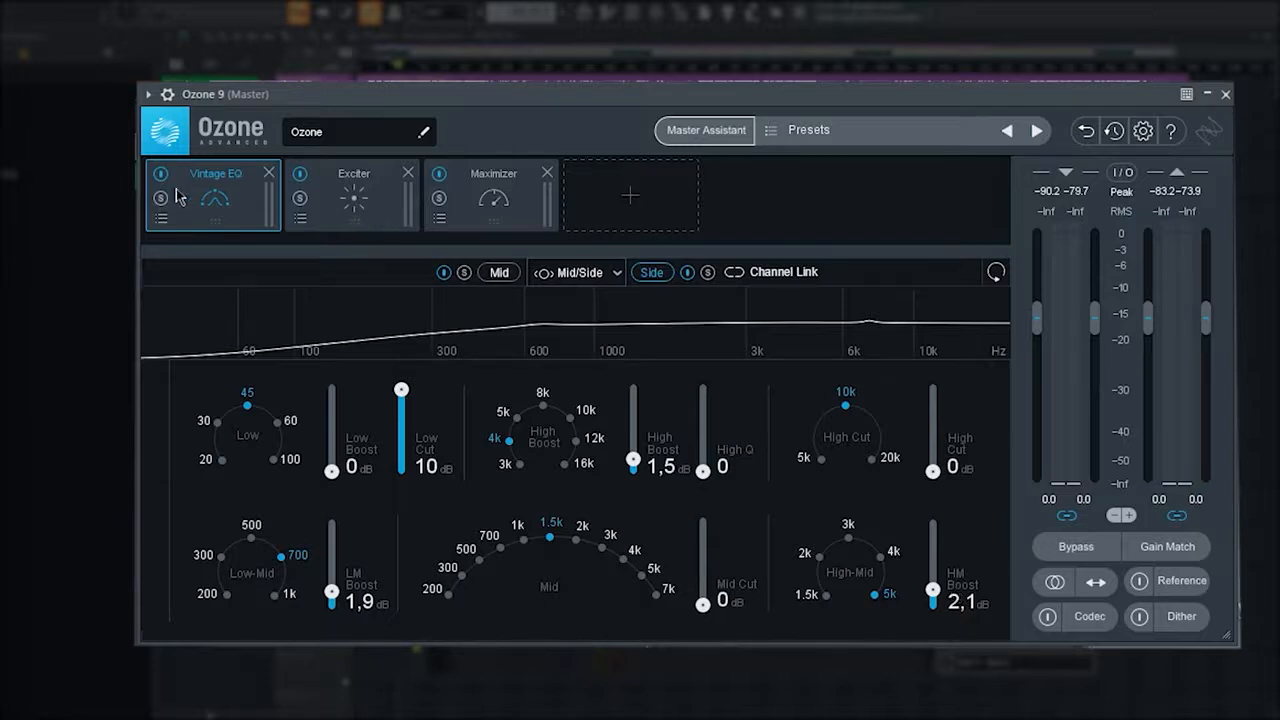
pyautogui.click(300, 175)
pyautogui.click(439, 174)
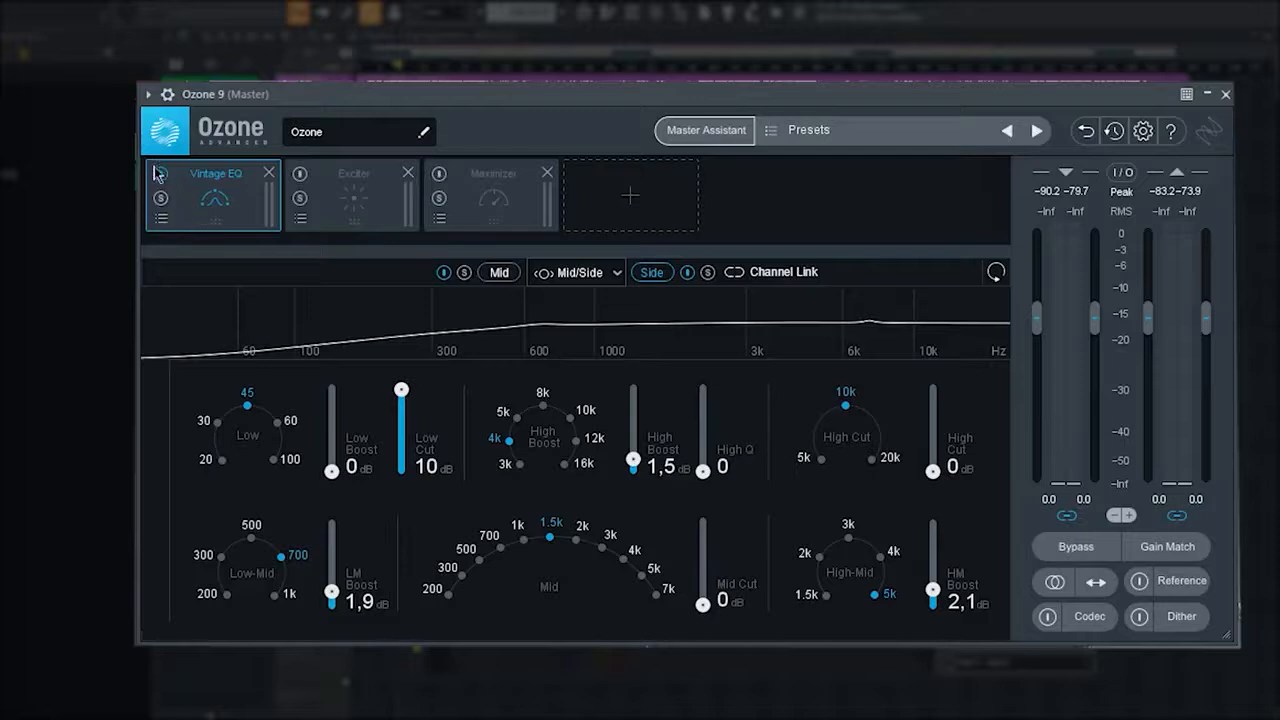
# Start playback and switch Ozone 9's Vintage EQ module off and back on to compare its effect.
pyautogui.press('space')
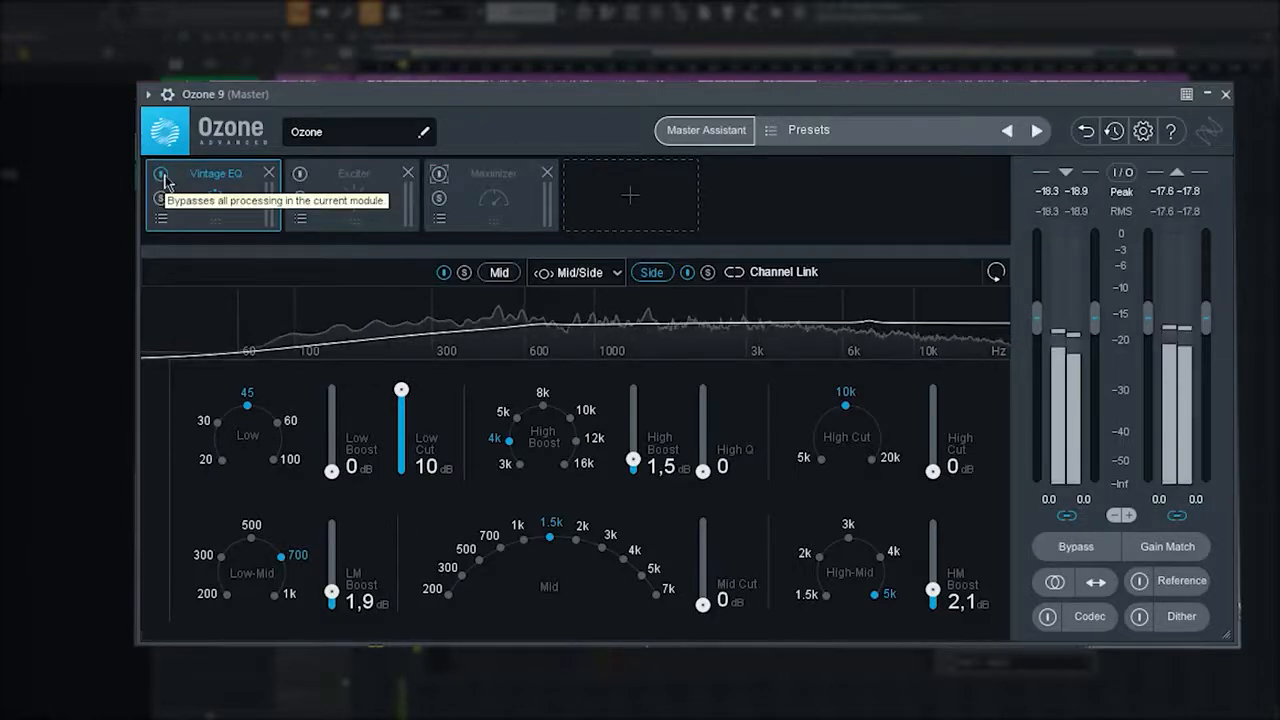
pyautogui.click(161, 175)
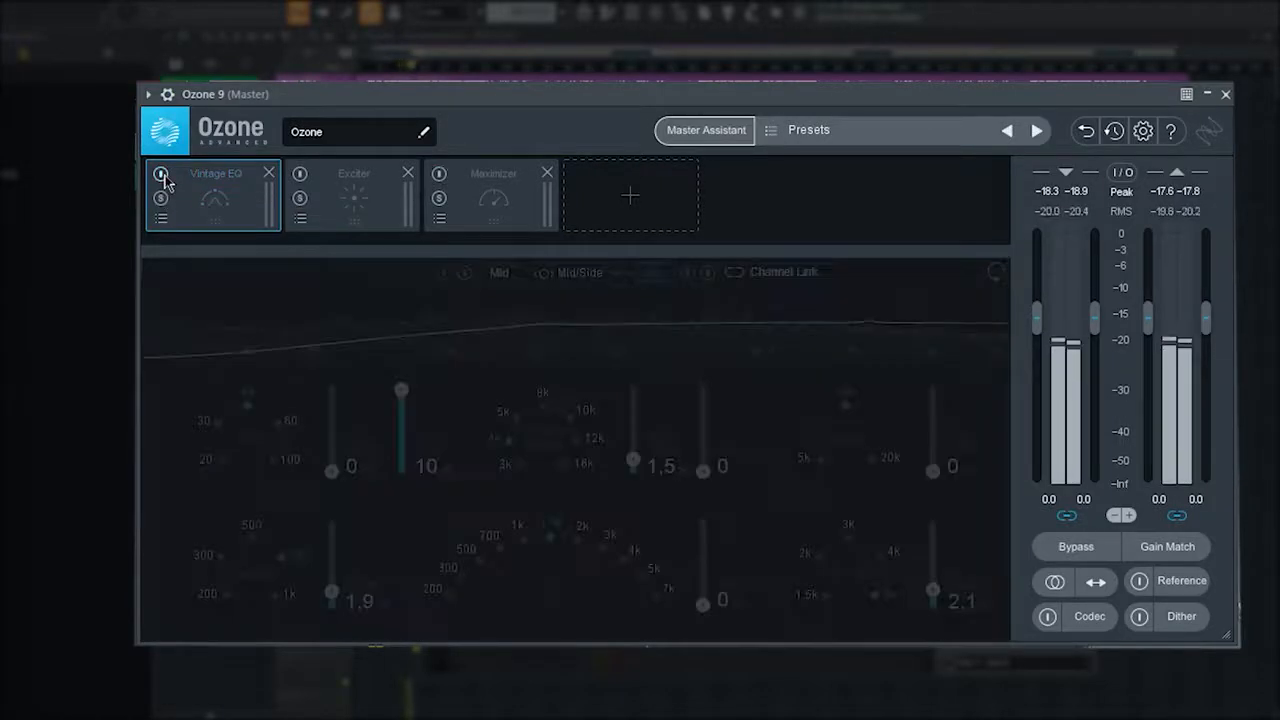
pyautogui.click(161, 175)
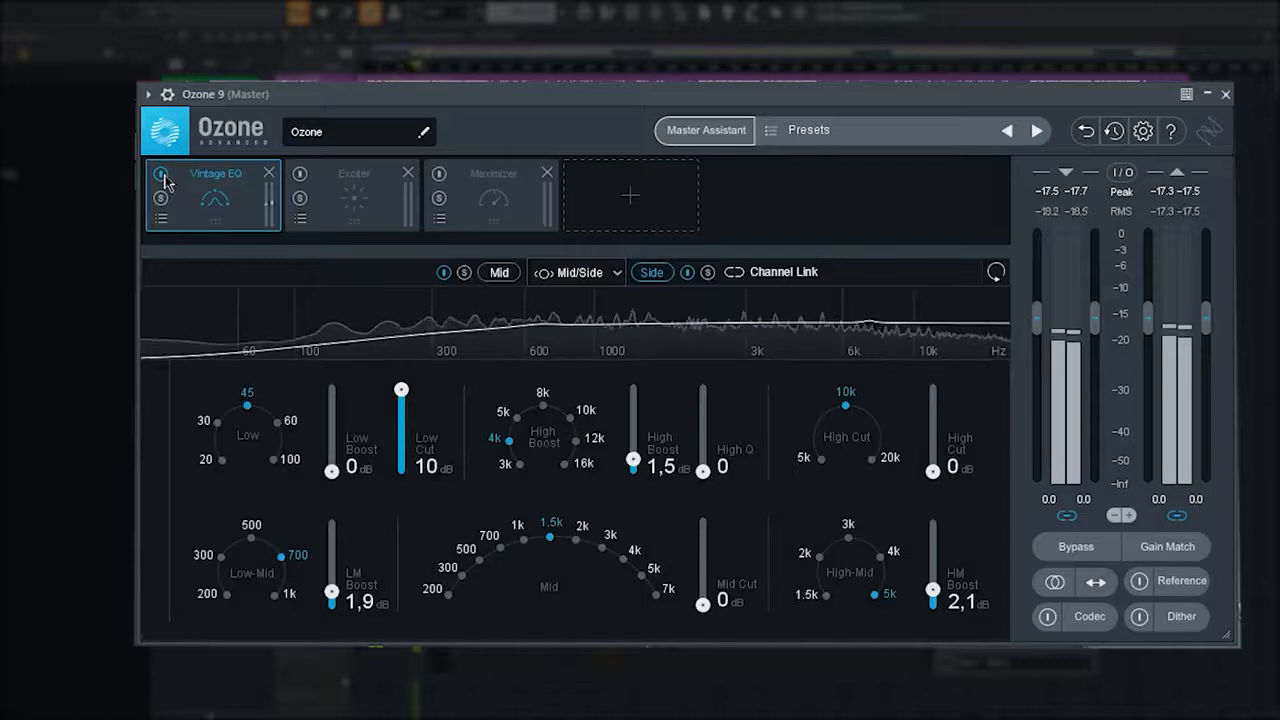
# Bypass and re-enable the Vintage EQ module once more to compare the sound, and stop playback.
pyautogui.click(161, 175)
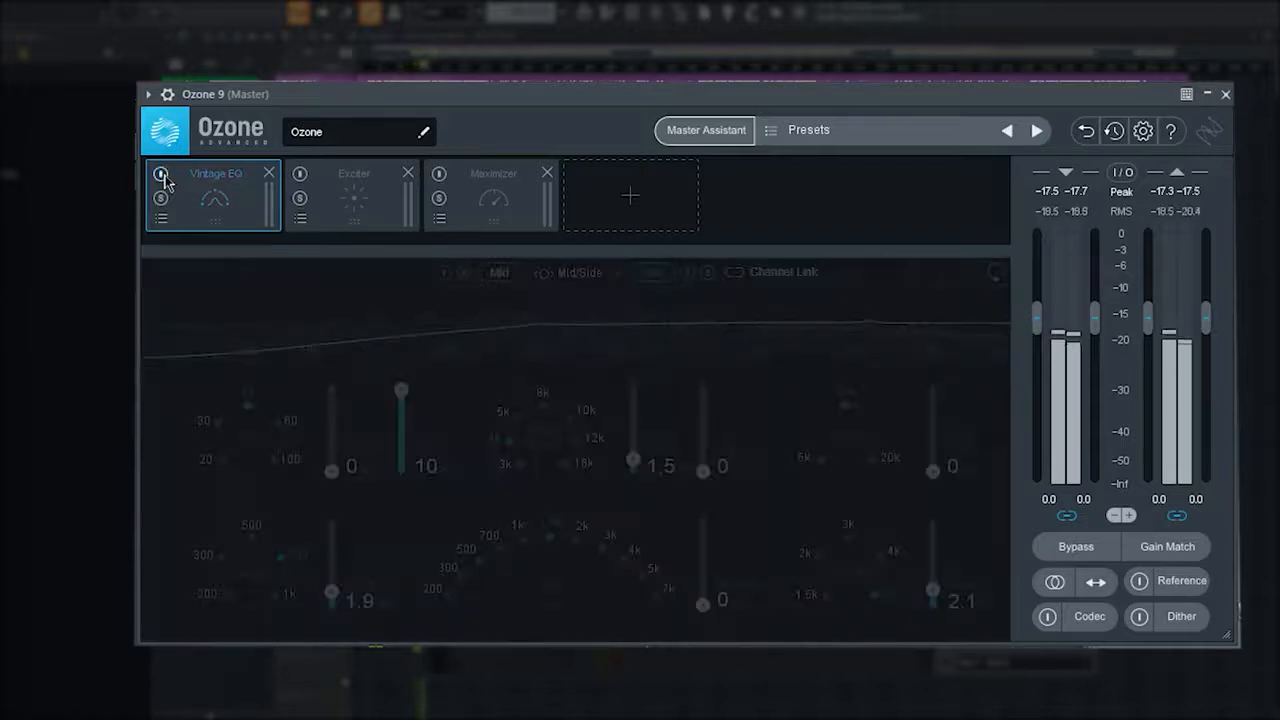
pyautogui.click(161, 175)
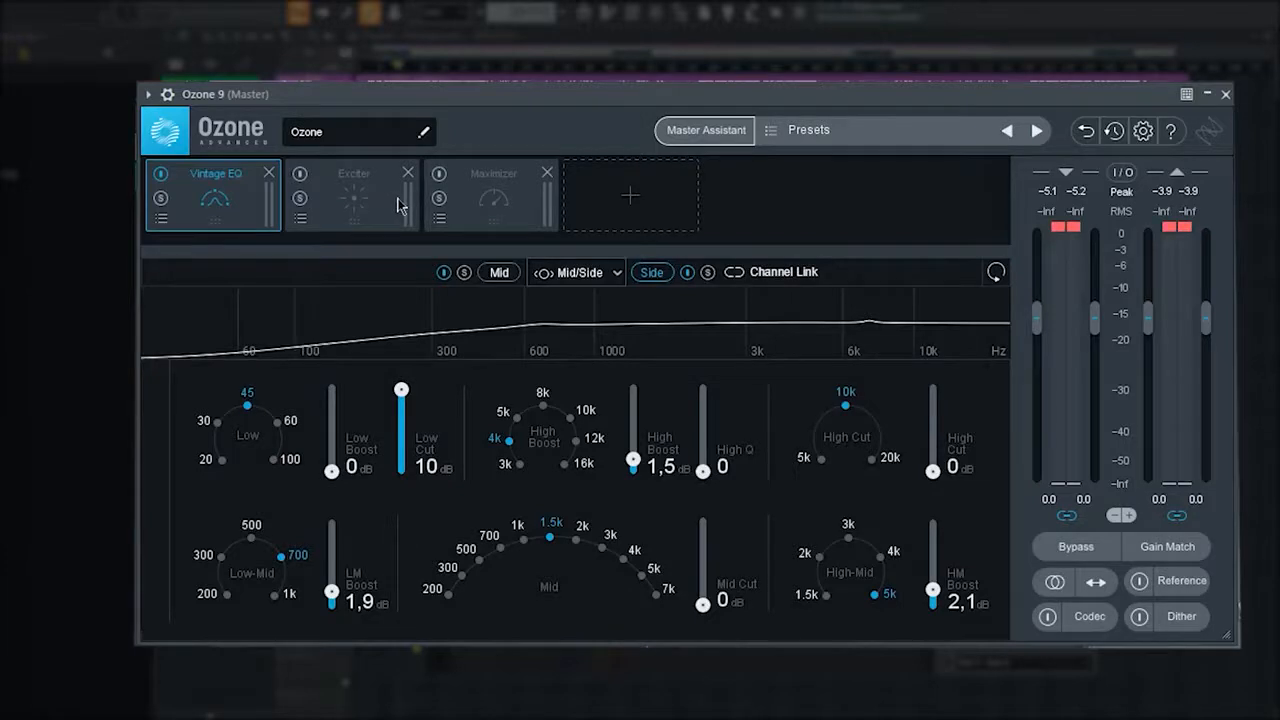
# Open and enable the Exciter module, review its two lowest bands and its Side and Mid settings, and reposition the Ozone 9 window.
pyautogui.click(398, 205)
pyautogui.click(300, 178)
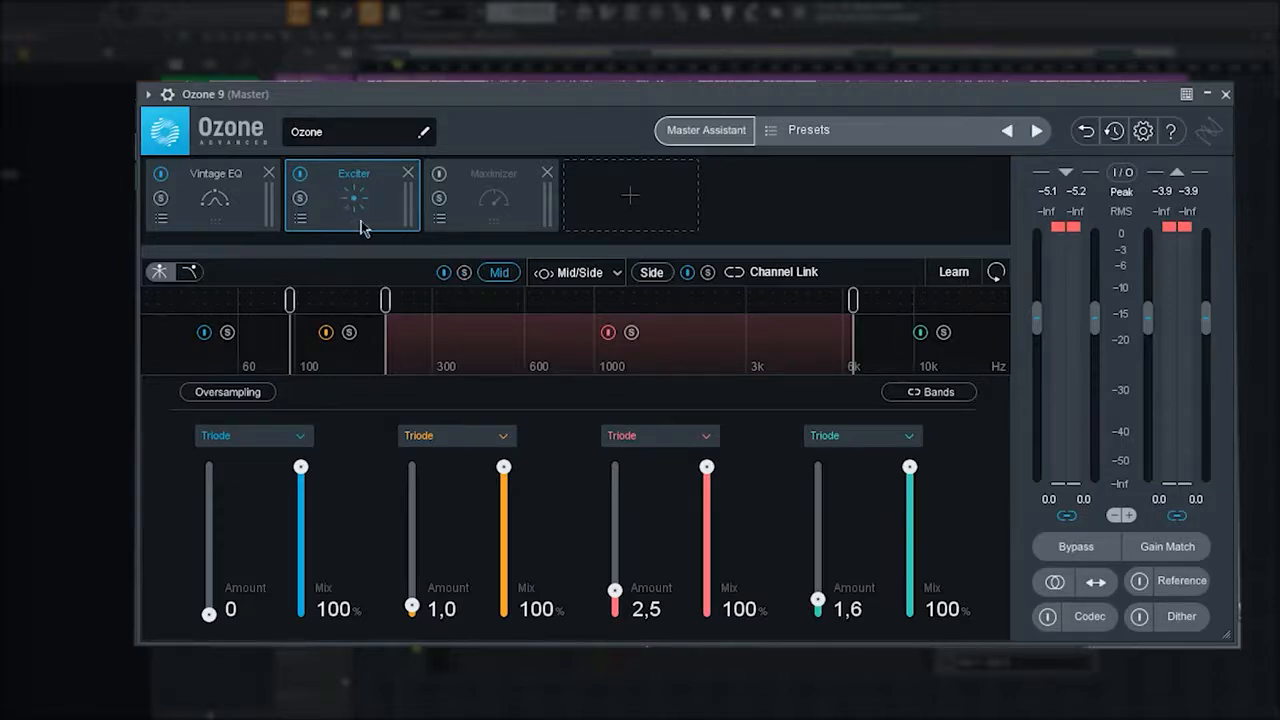
pyautogui.click(243, 362)
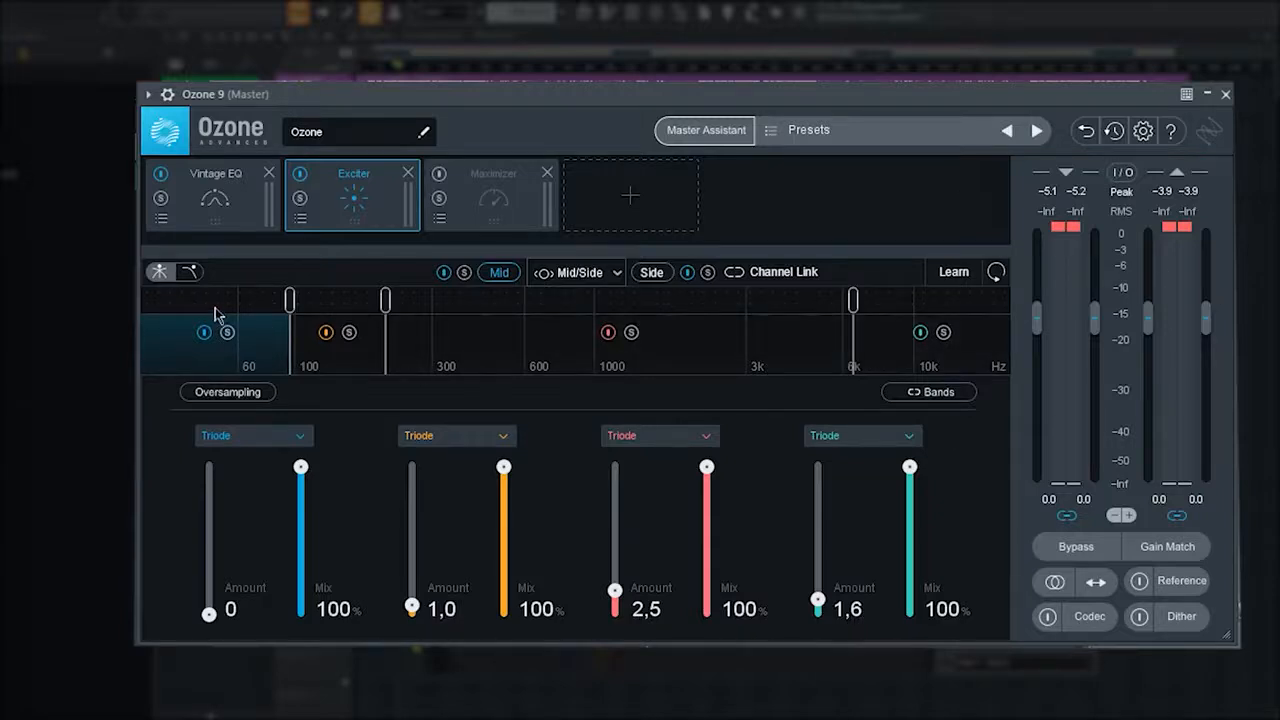
pyautogui.click(337, 368)
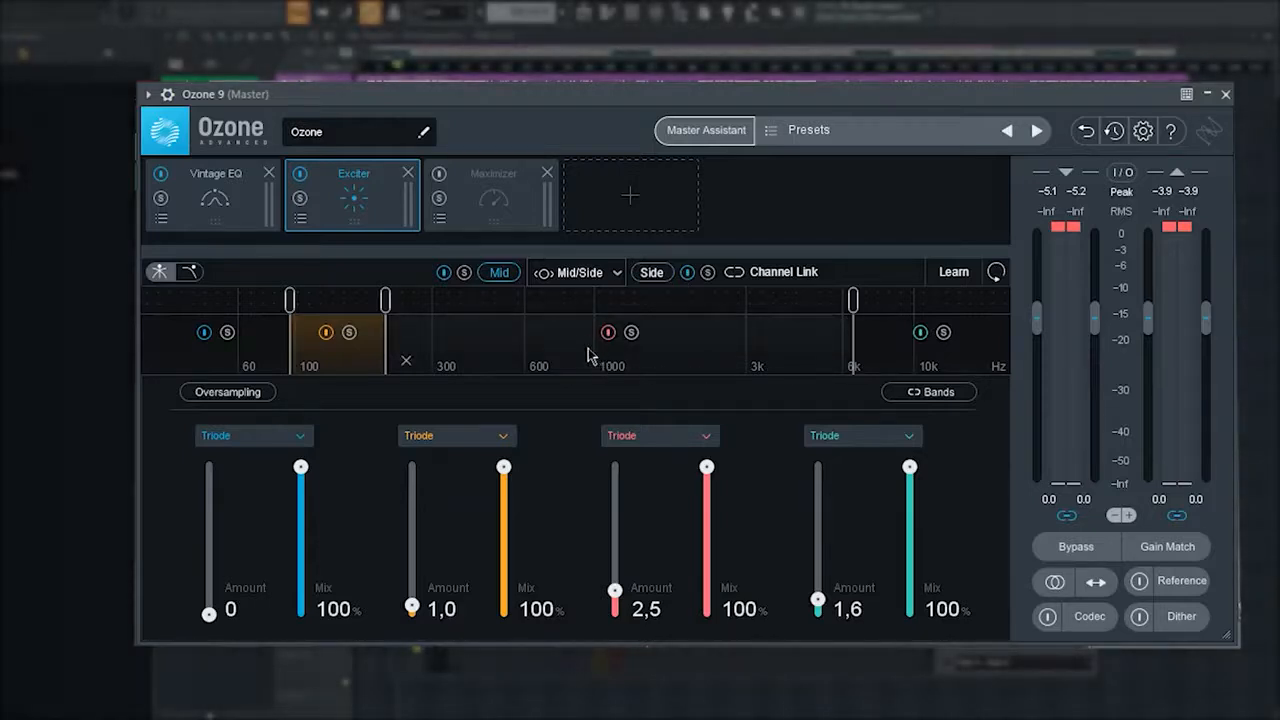
pyautogui.click(658, 276)
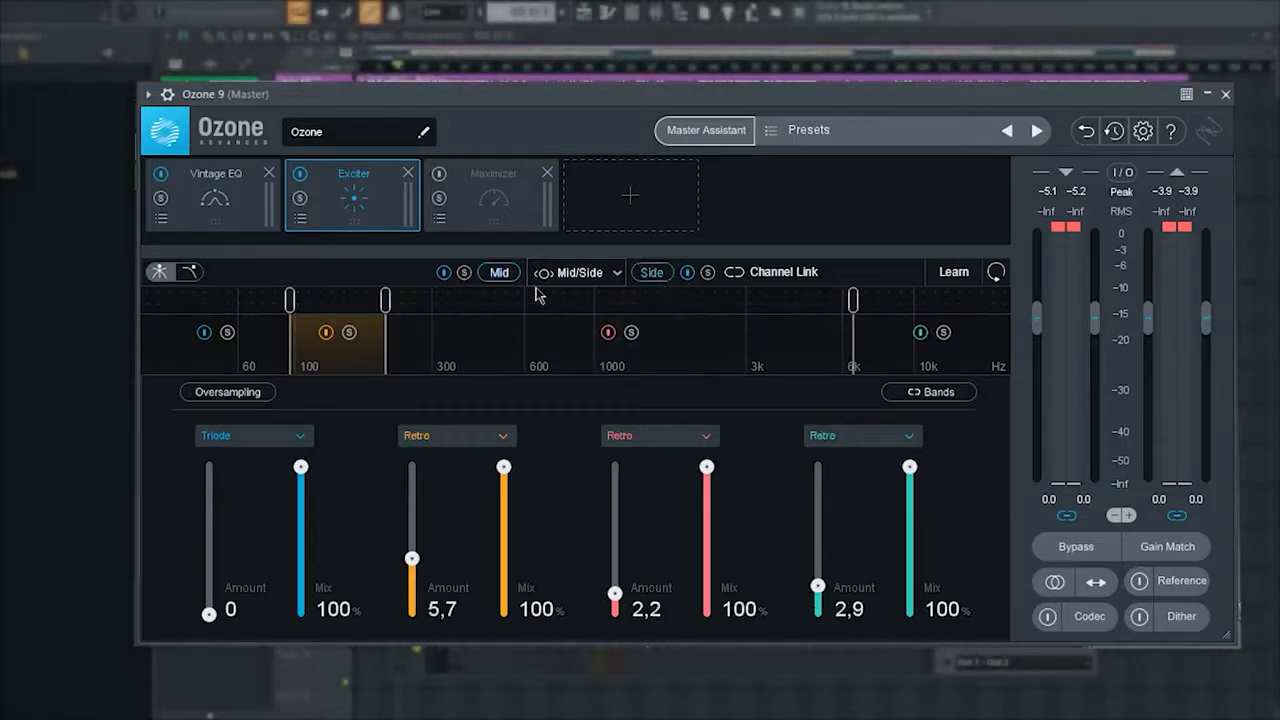
pyautogui.click(500, 276)
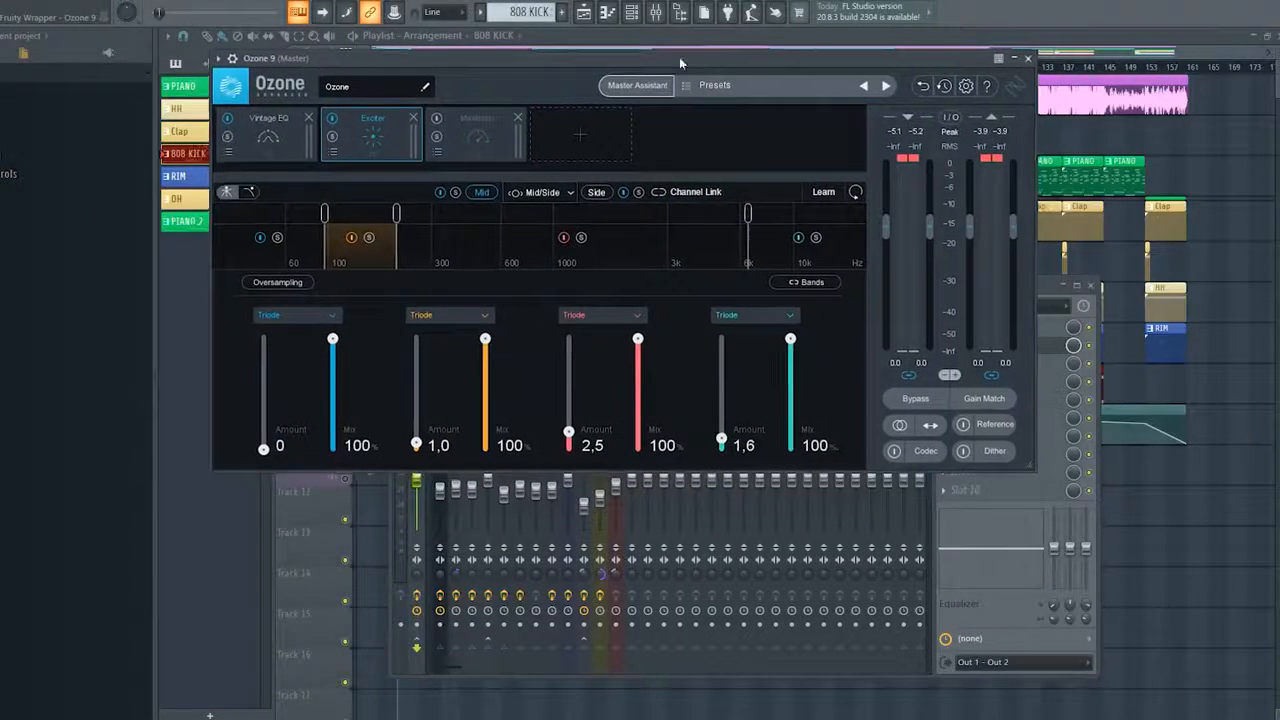
pyautogui.moveTo(679, 57); pyautogui.dragTo(709, 197)
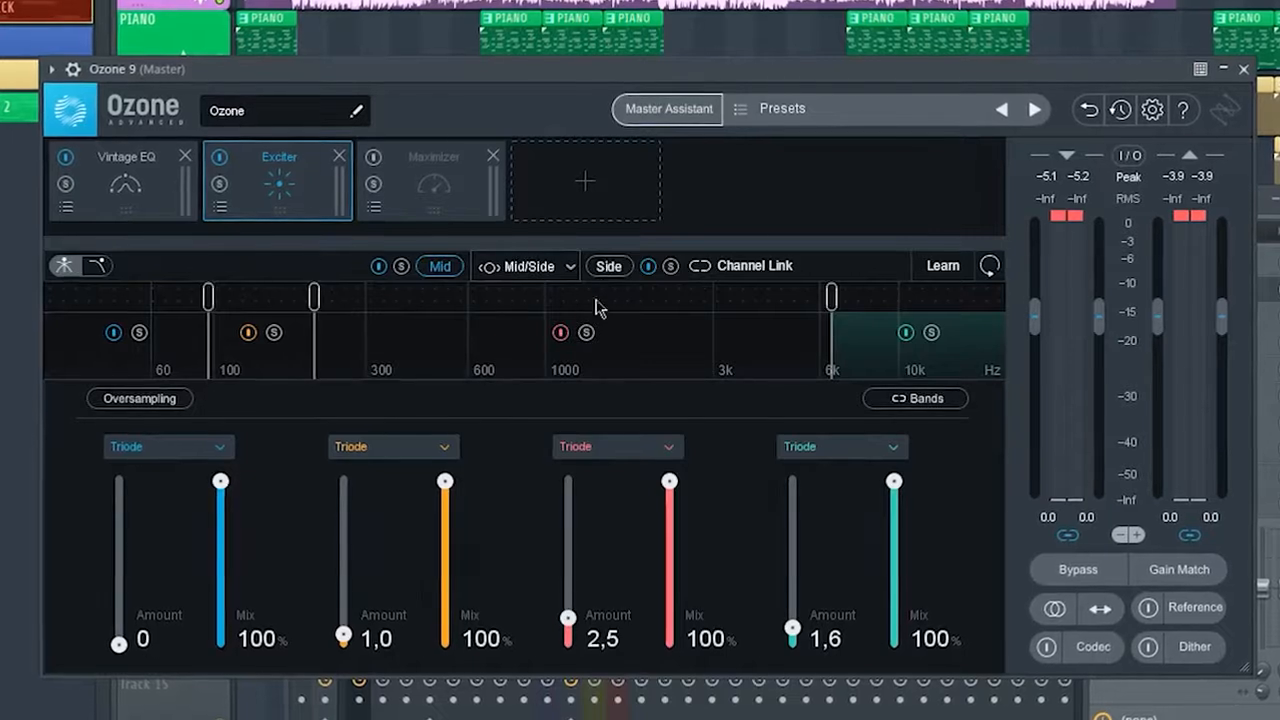
# Open and enable the Maximizer module, check the IRC IV style options keeping Modern, and play the arrangement through it.
pyautogui.click(433, 186)
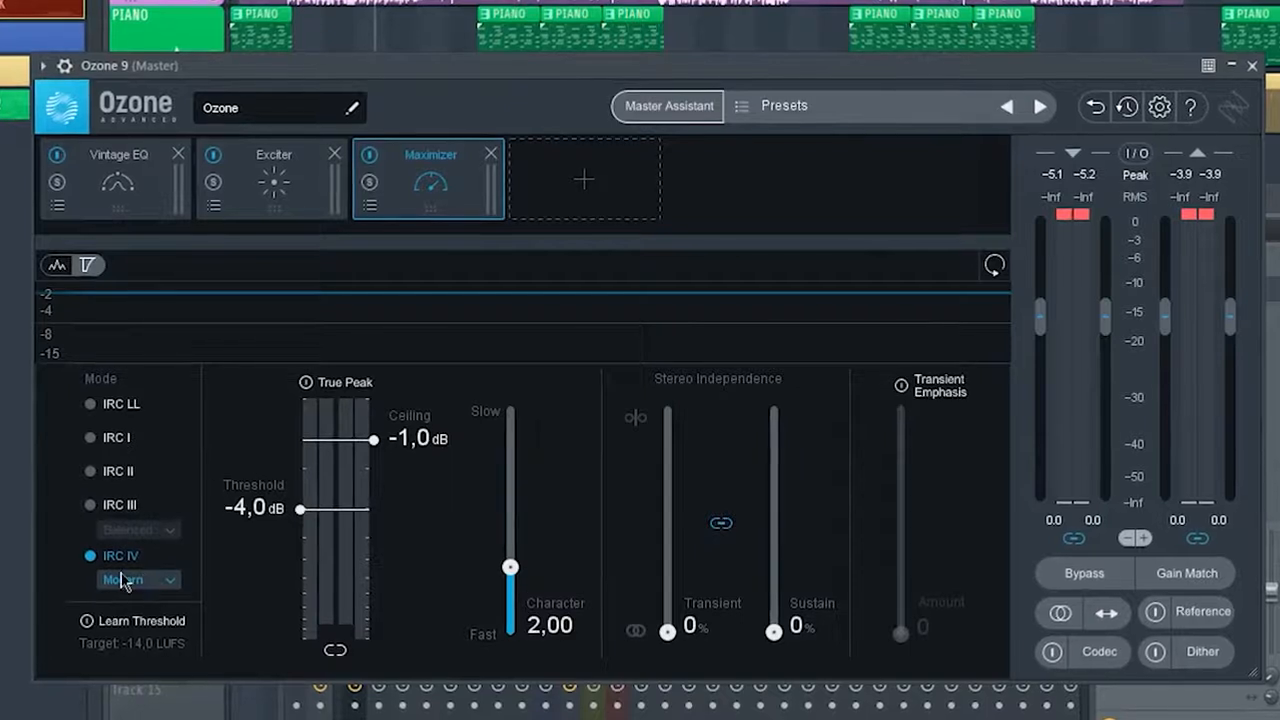
pyautogui.click(163, 584)
pyautogui.click(243, 580)
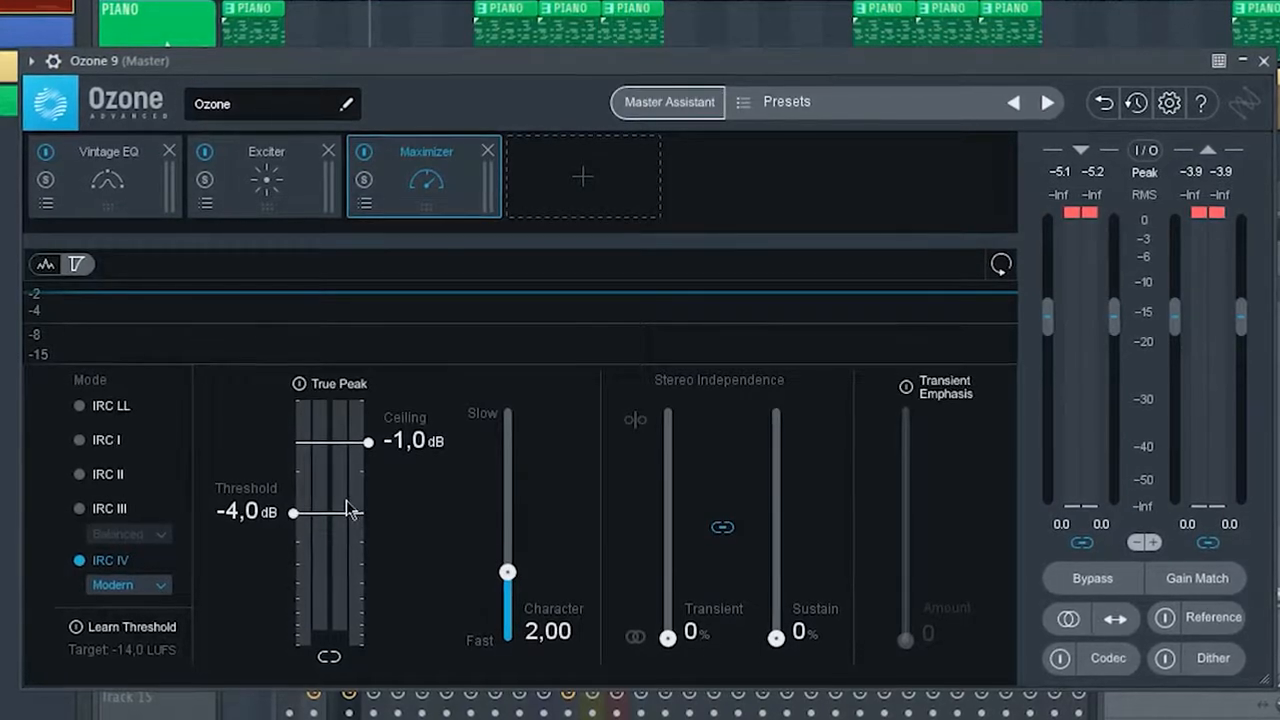
pyautogui.press('space')
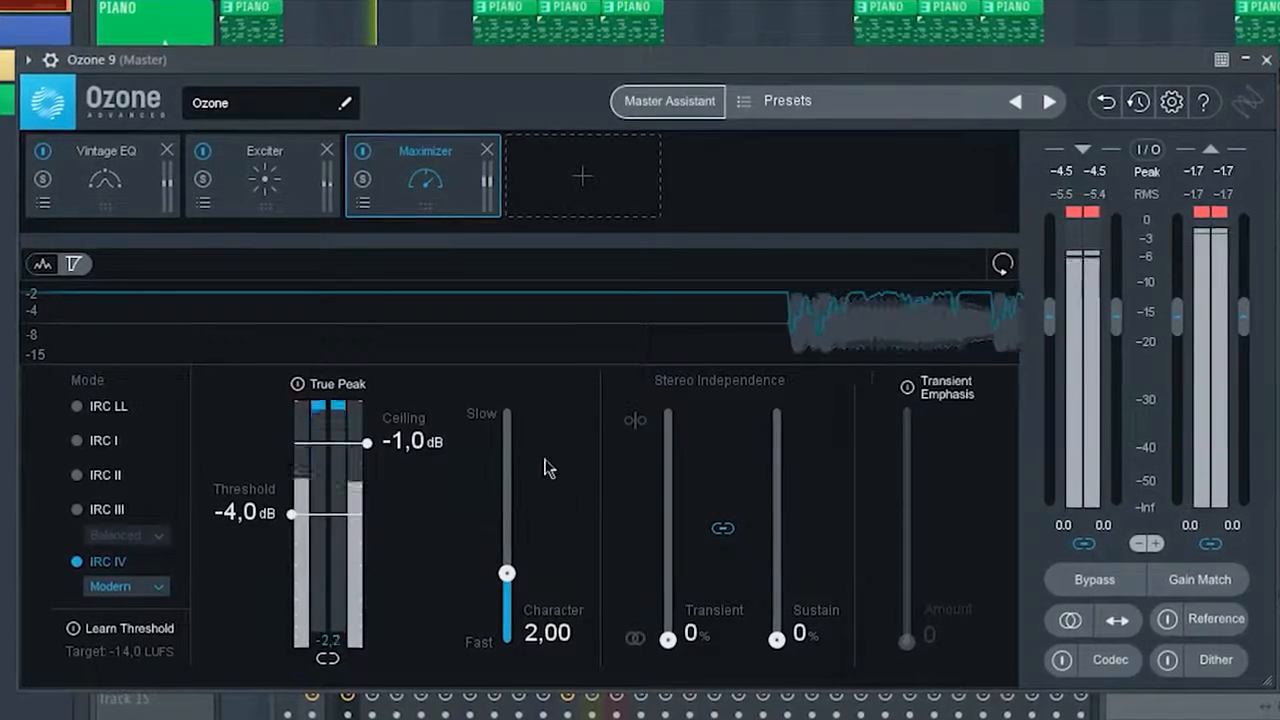
pyautogui.moveTo(380, 443); pyautogui.dragTo(434, 451)
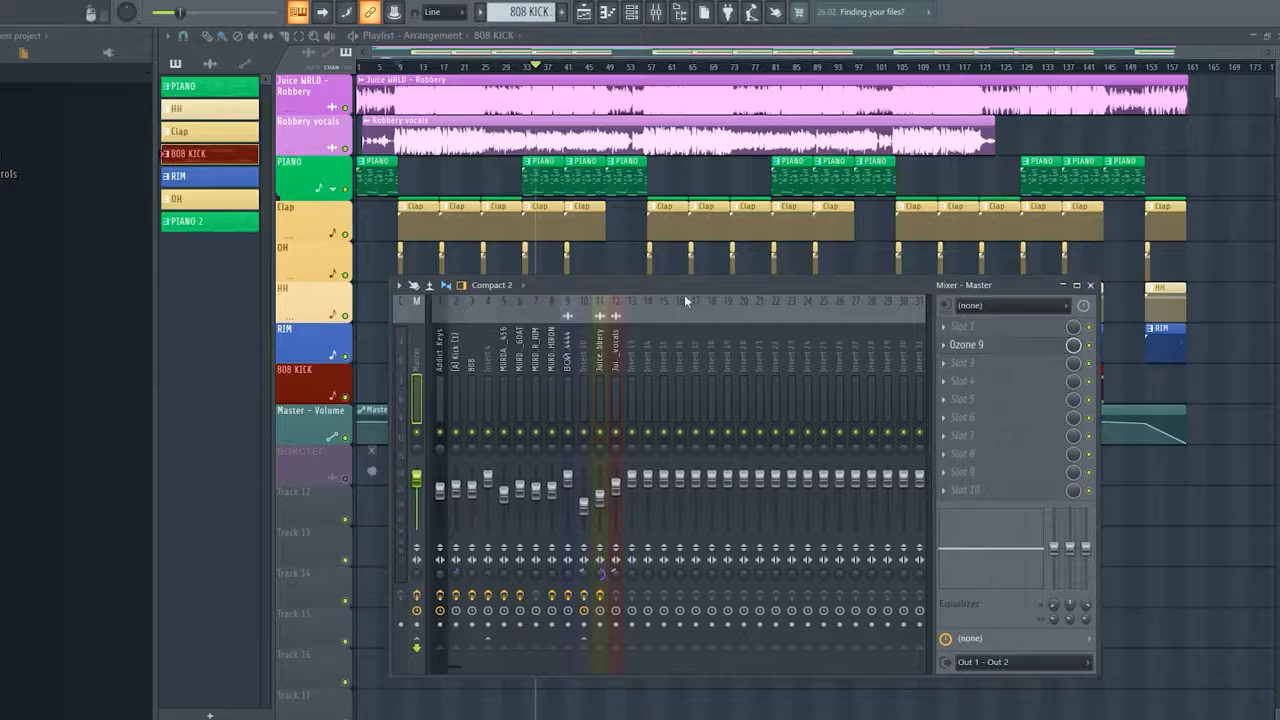
# Move the mixer window slightly aside and close it to leave only the playlist arrangement.
pyautogui.moveTo(677, 286); pyautogui.dragTo(697, 270)
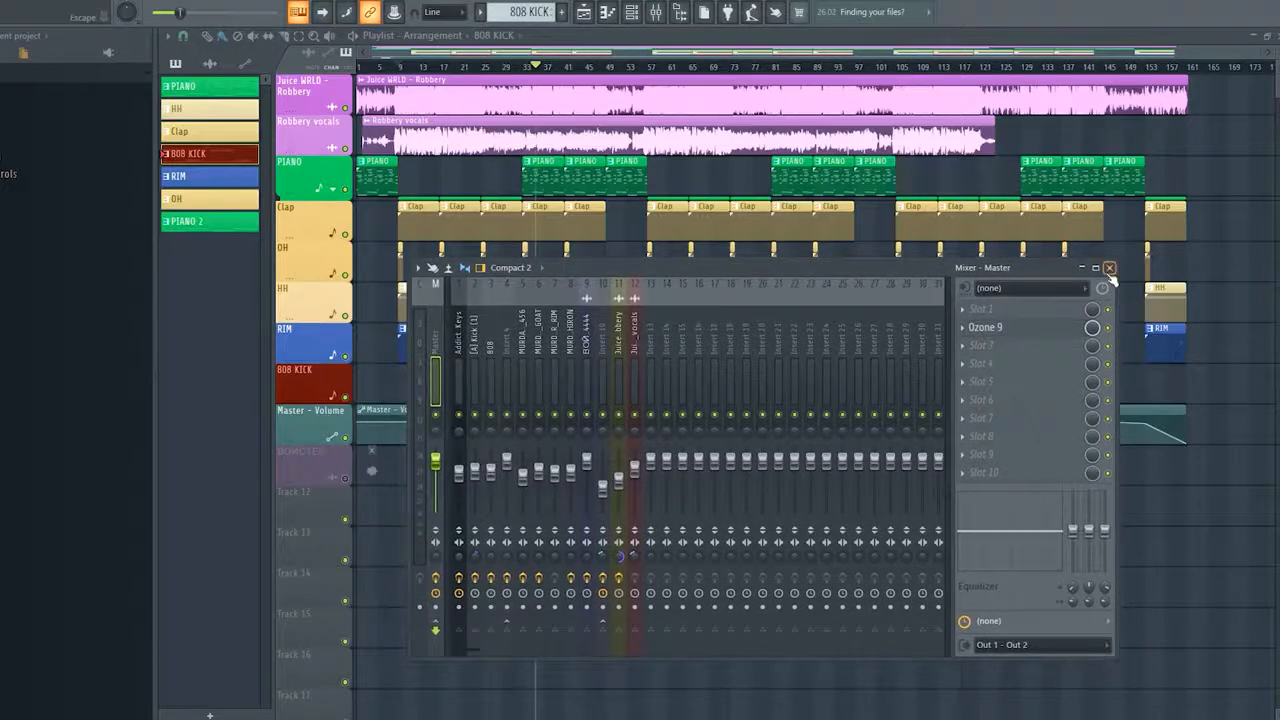
pyautogui.click(1109, 269)
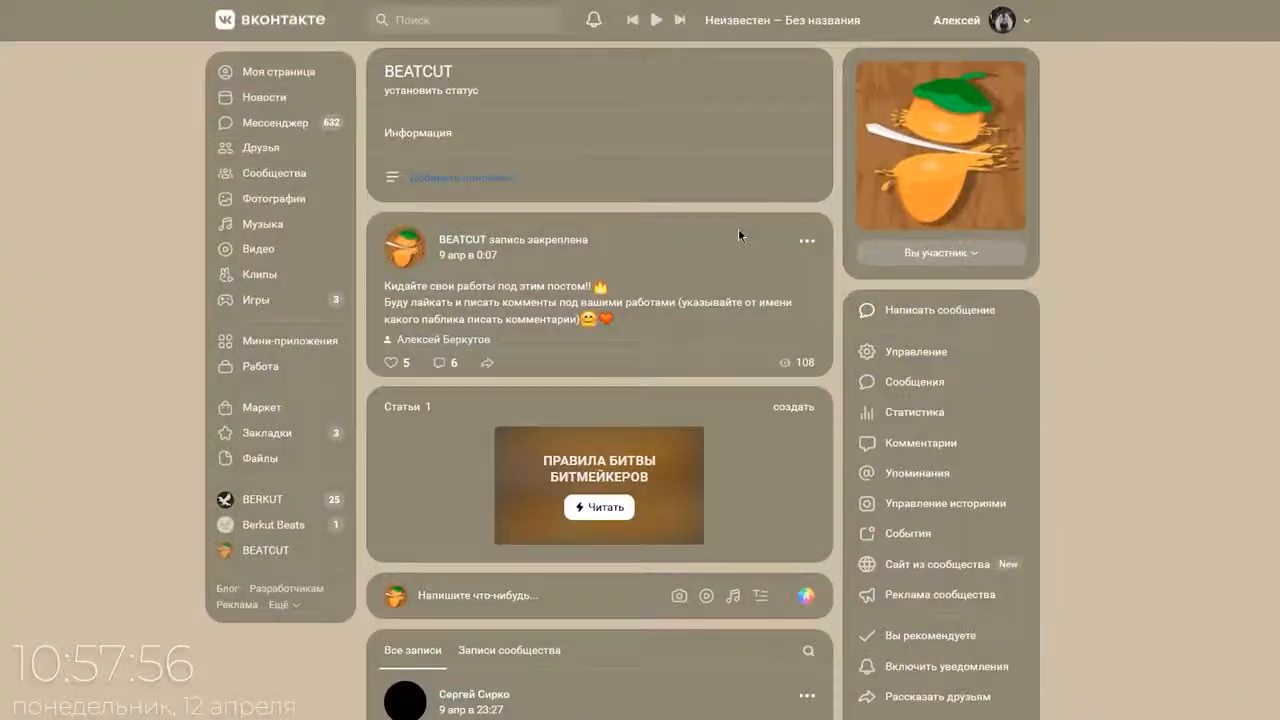
# Browse the wall of the BEATCUT community on VKontakte, examining the beats and videos posted by its members.
pyautogui.scroll(-2, 738, 230)
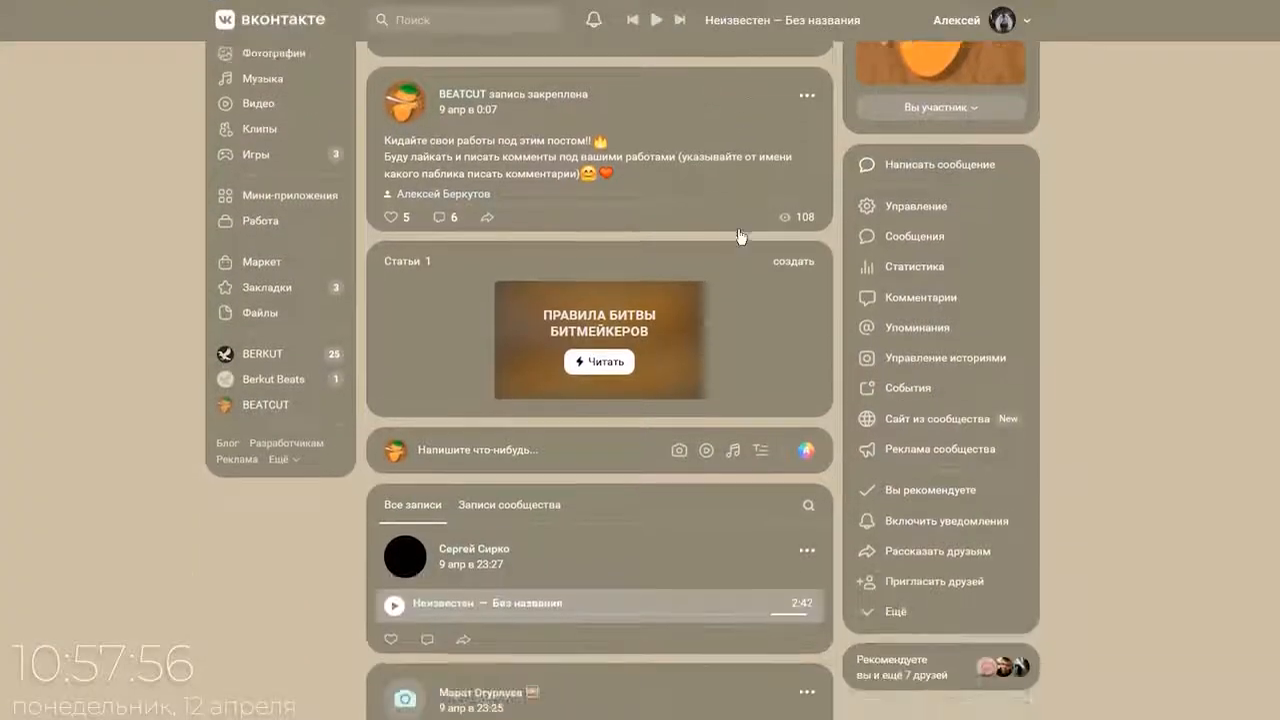
pyautogui.scroll(-5, 739, 236)
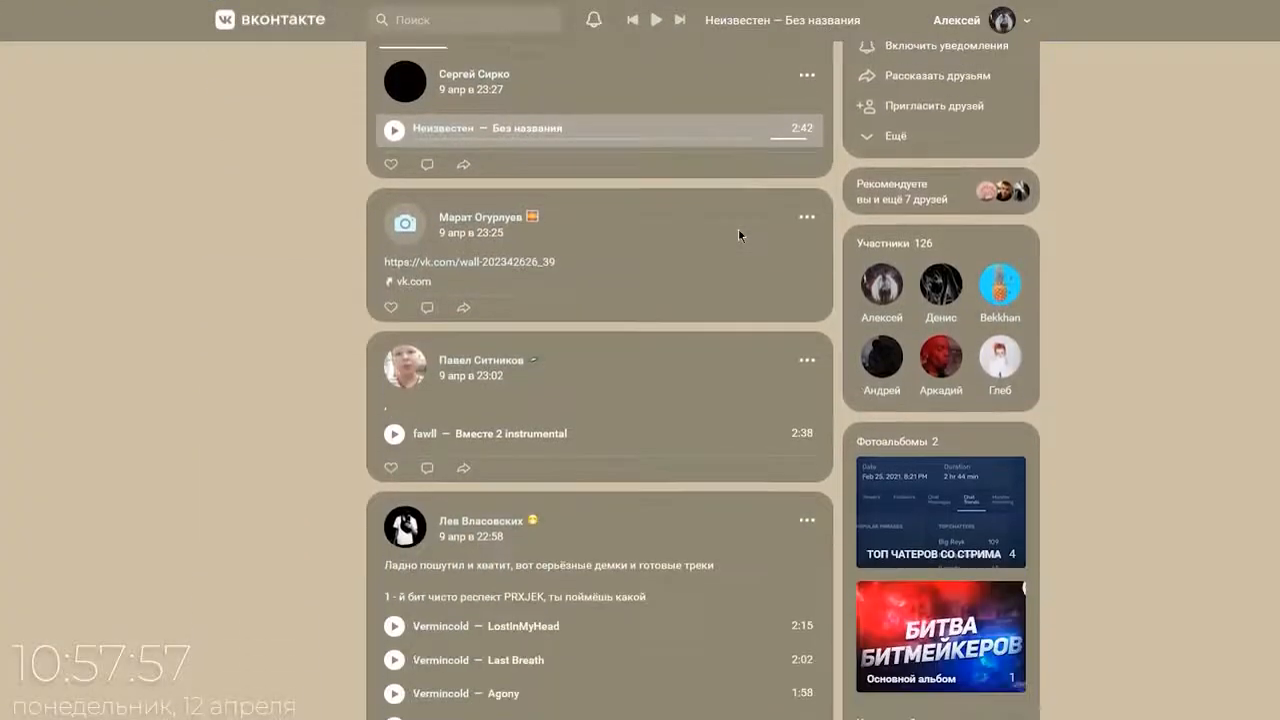
pyautogui.scroll(-4, 738, 235)
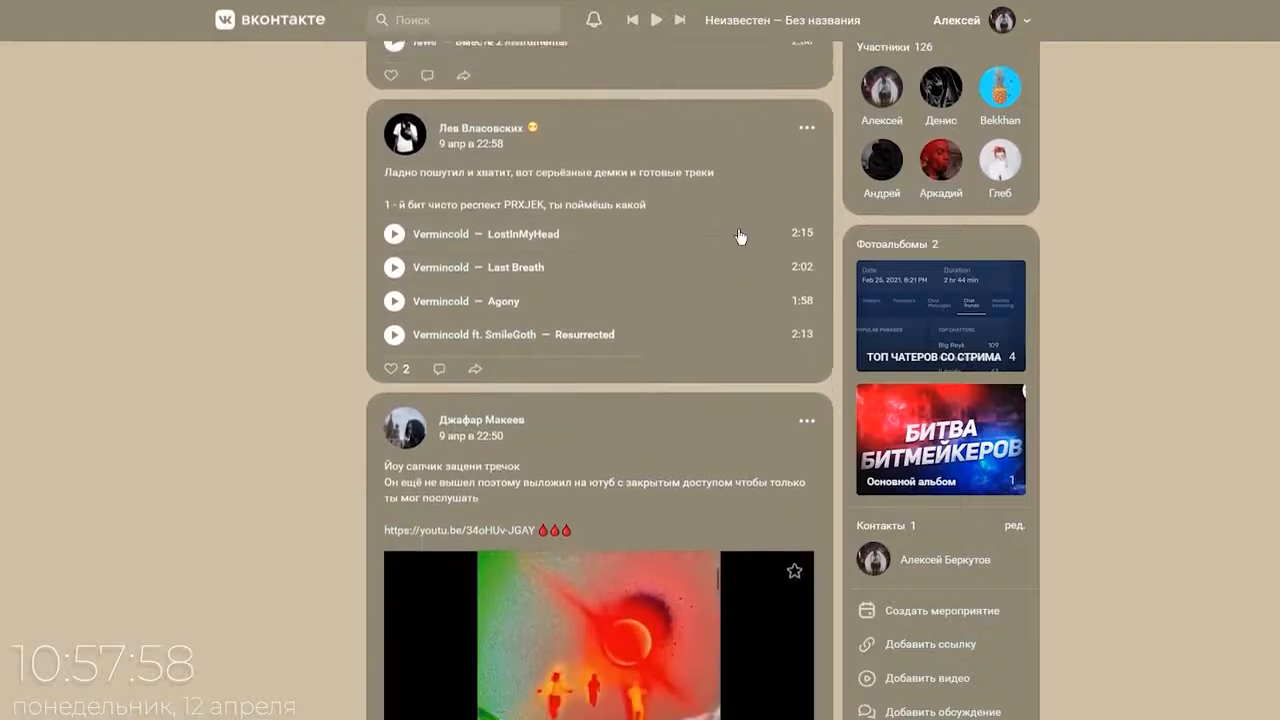
pyautogui.scroll(-7, 740, 236)
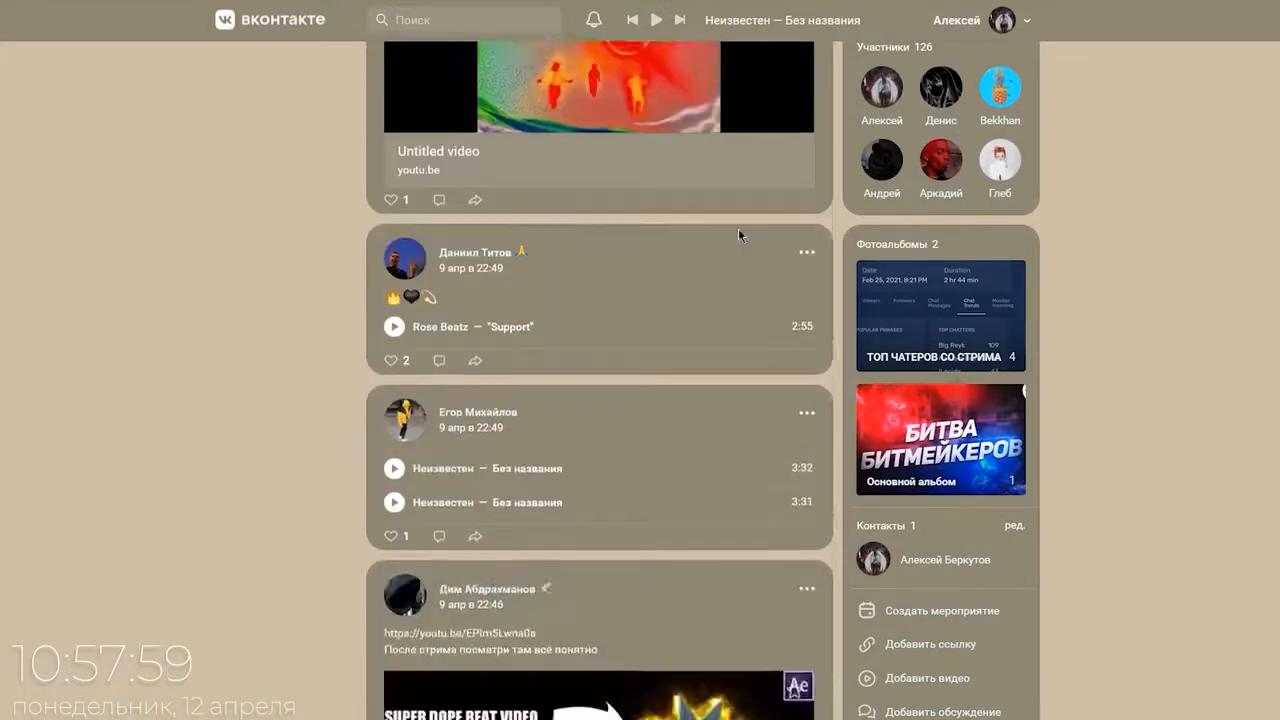
pyautogui.scroll(-6, 738, 228)
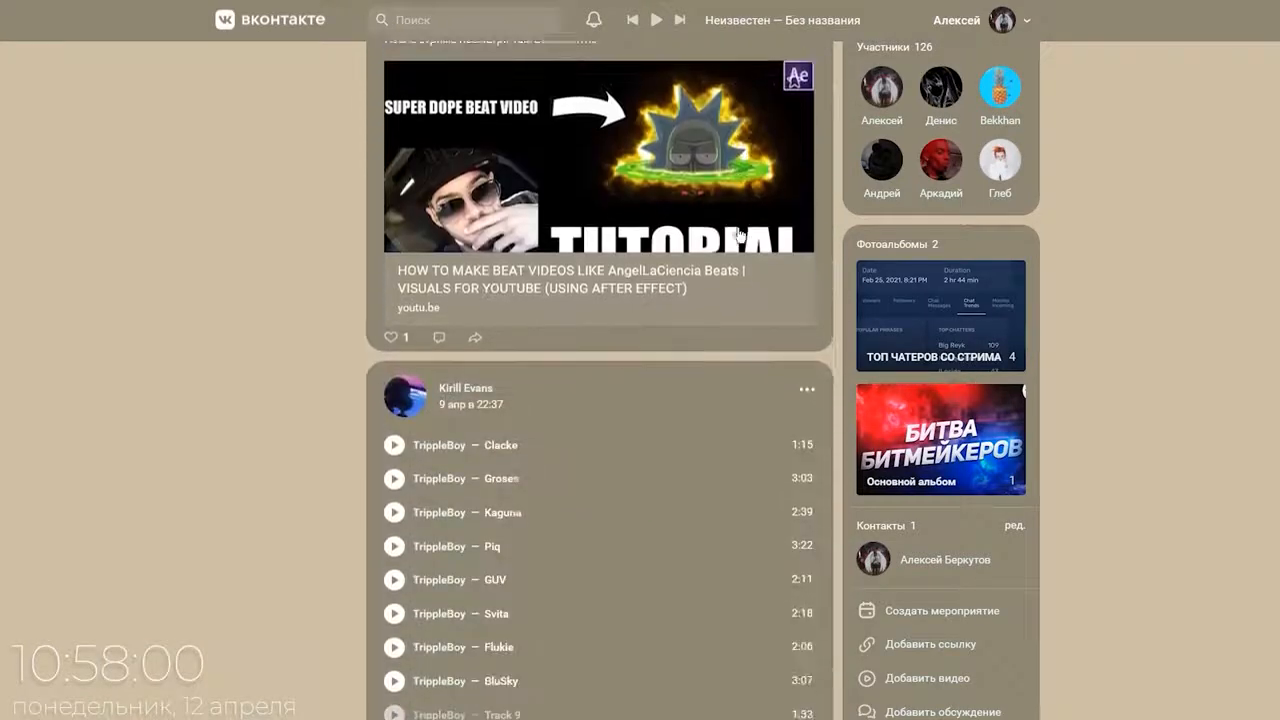
pyautogui.scroll(-6, 740, 233)
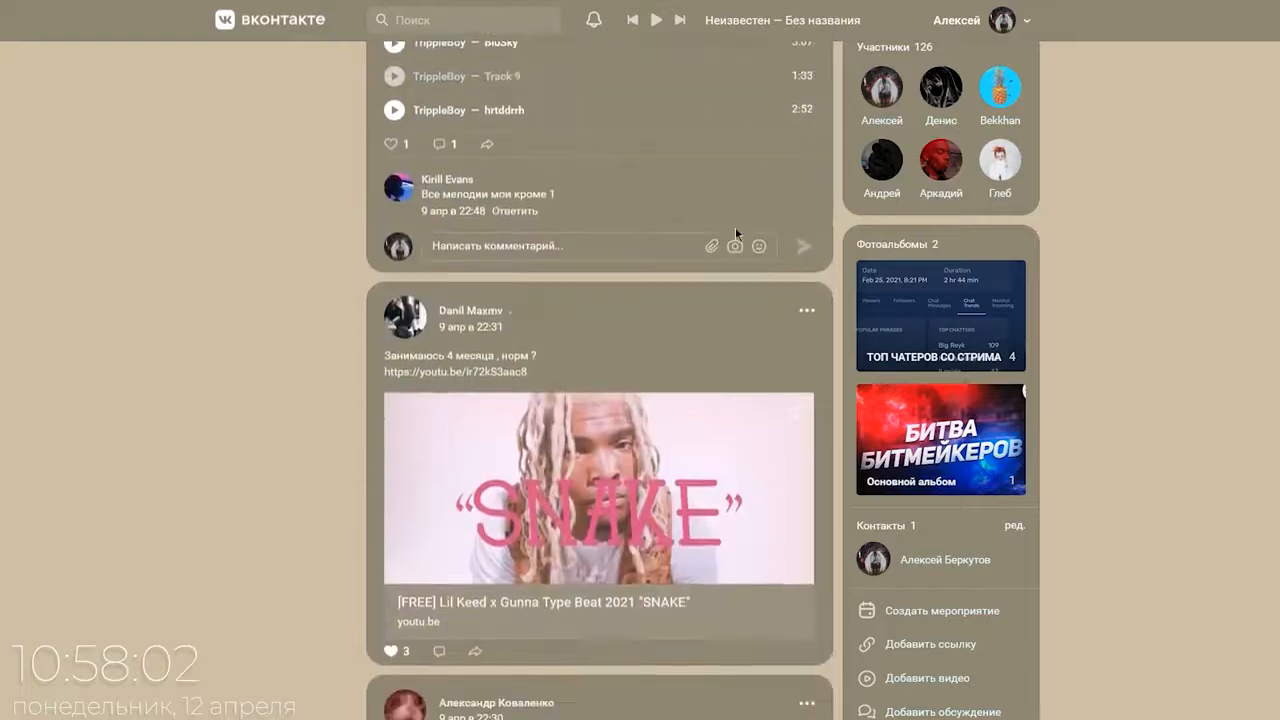
pyautogui.scroll(-6, 735, 230)
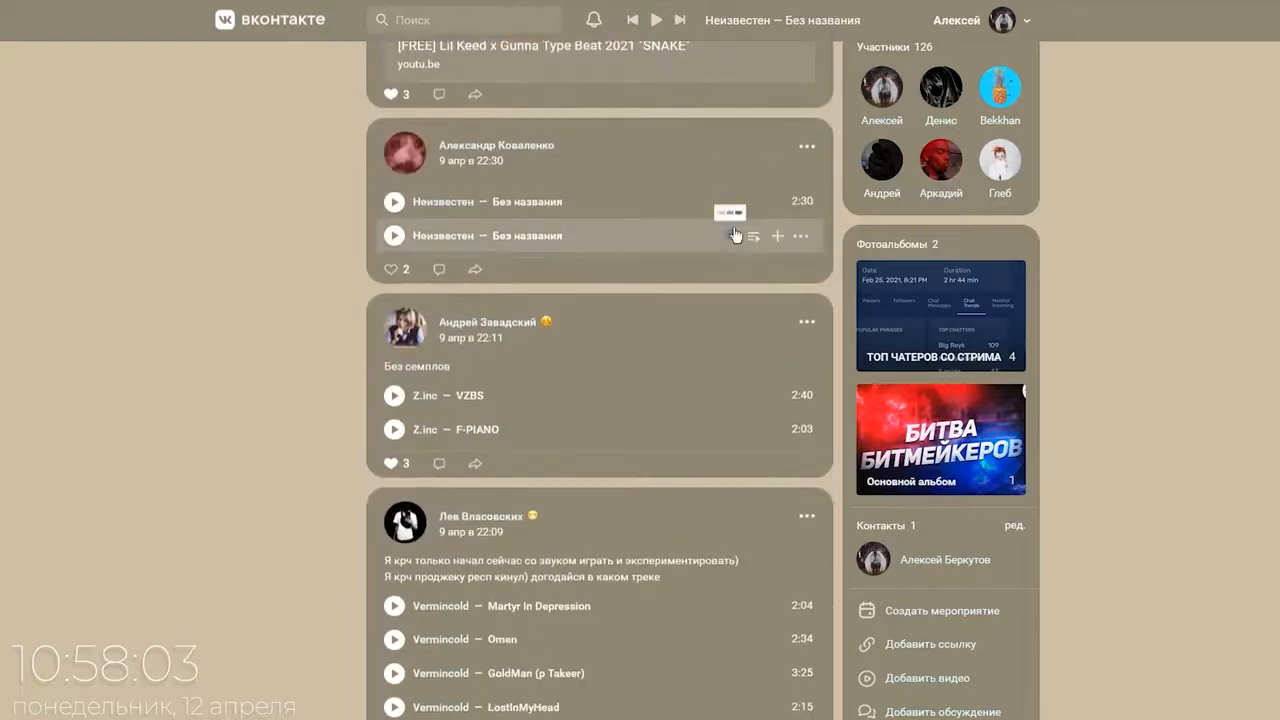
pyautogui.scroll(-6, 733, 235)
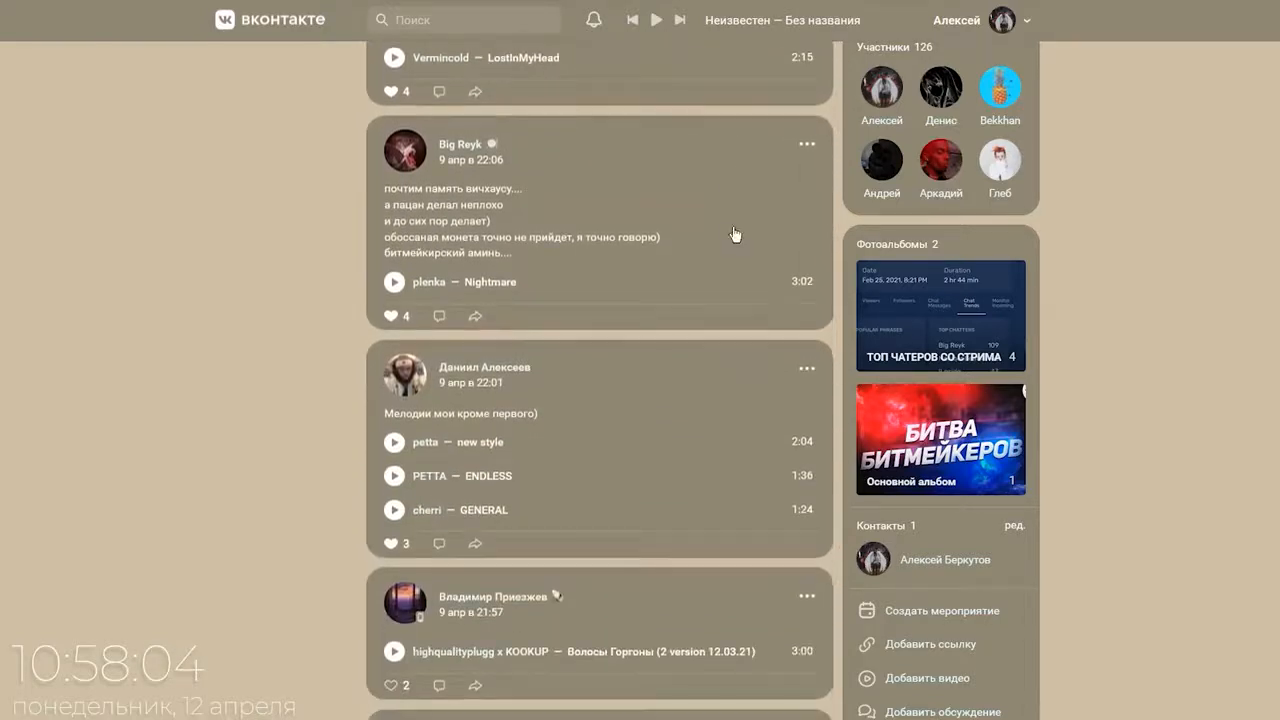
pyautogui.scroll(-5, 733, 233)
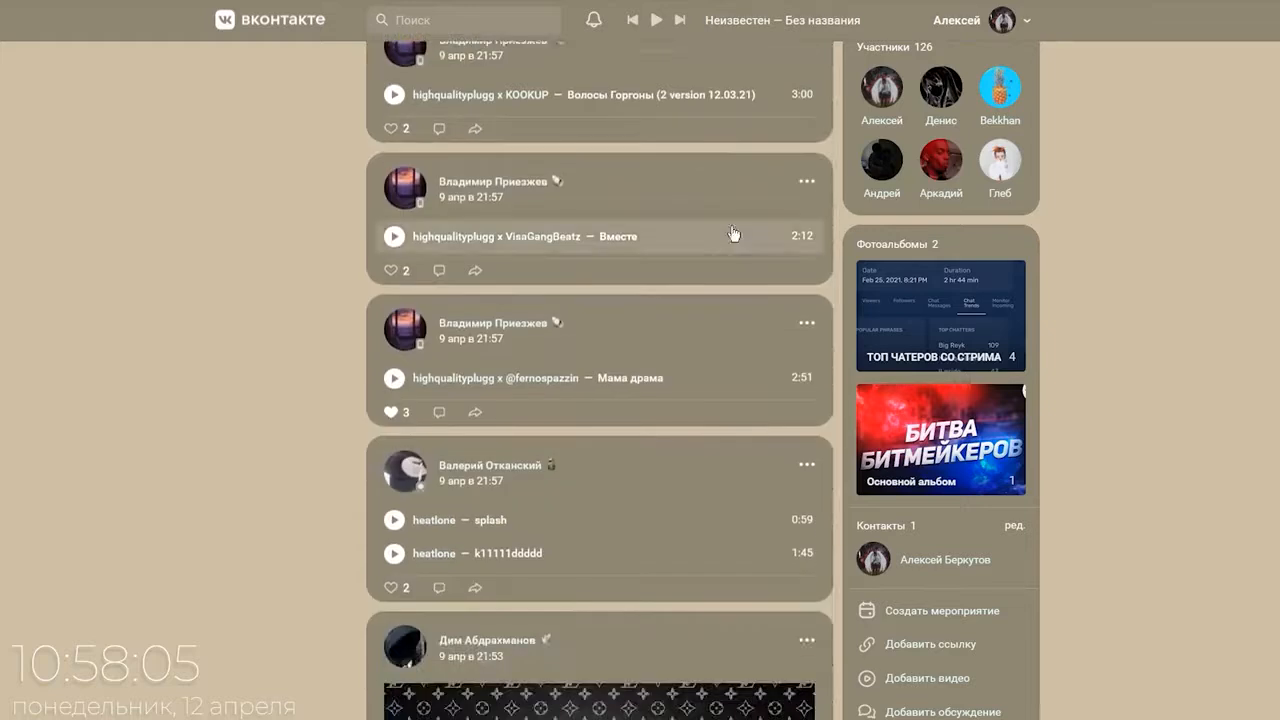
pyautogui.scroll(-6, 733, 234)
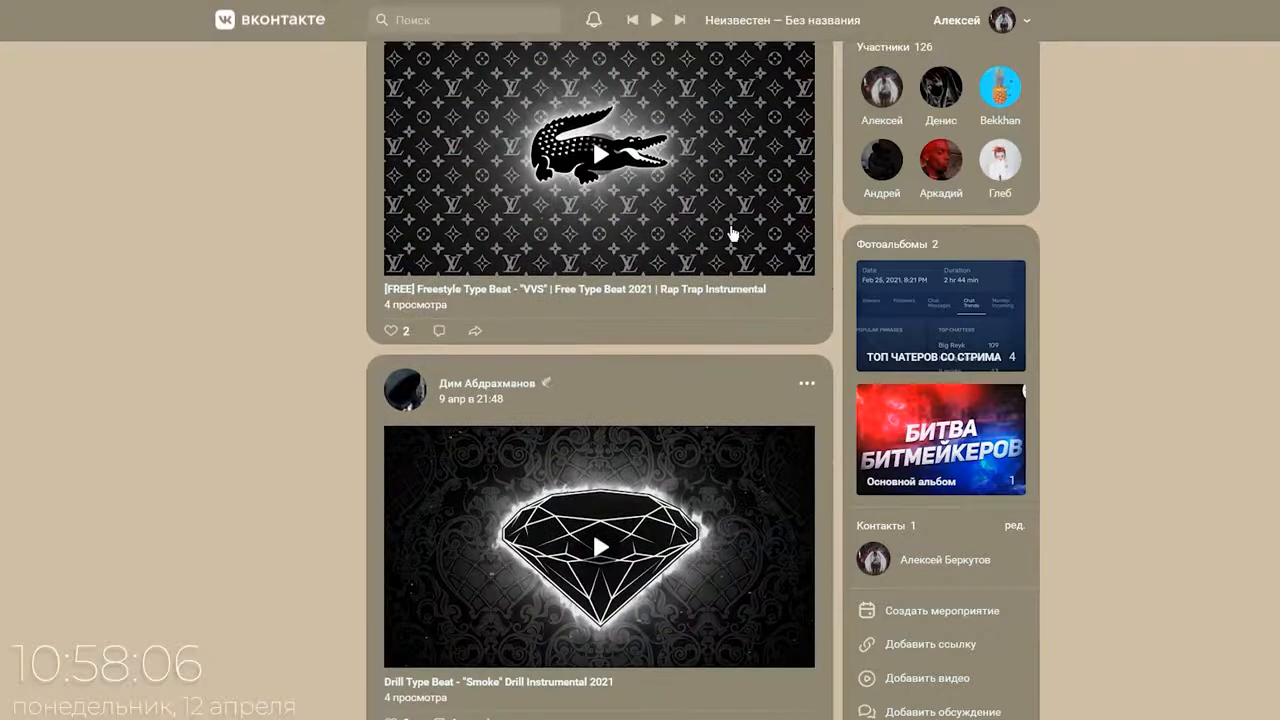
pyautogui.scroll(-5, 728, 231)
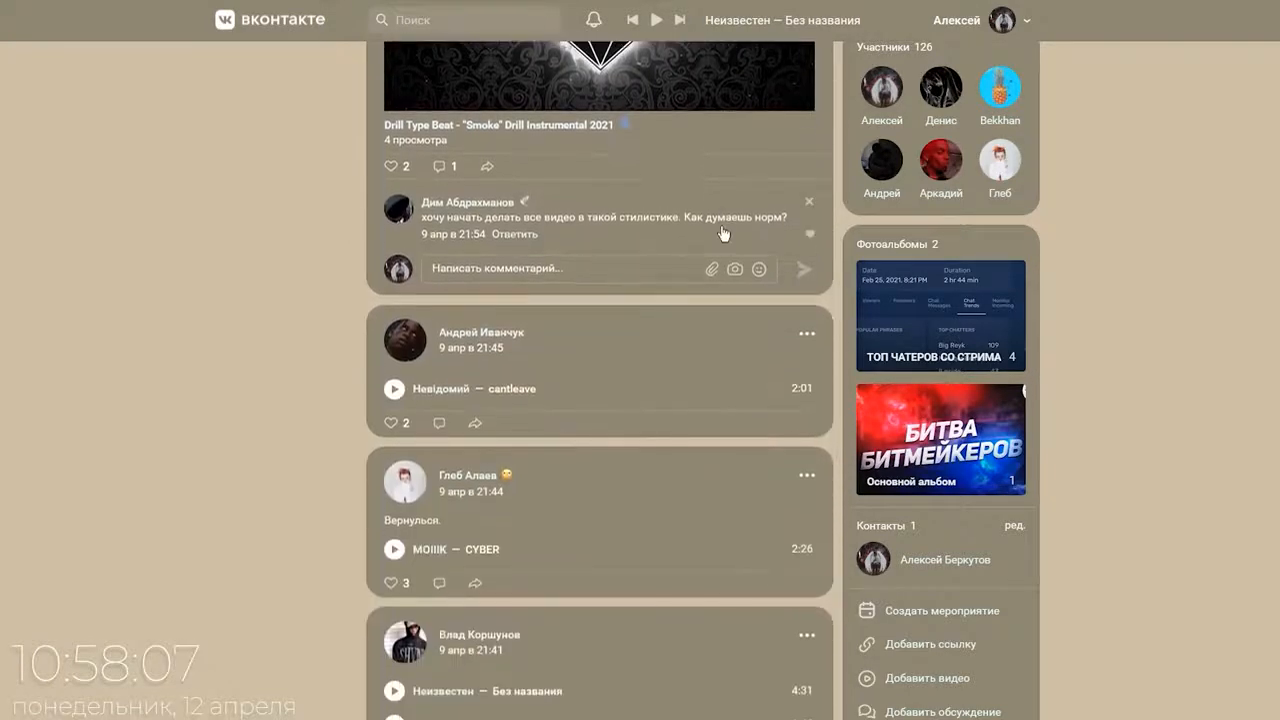
pyautogui.scroll(-5, 721, 233)
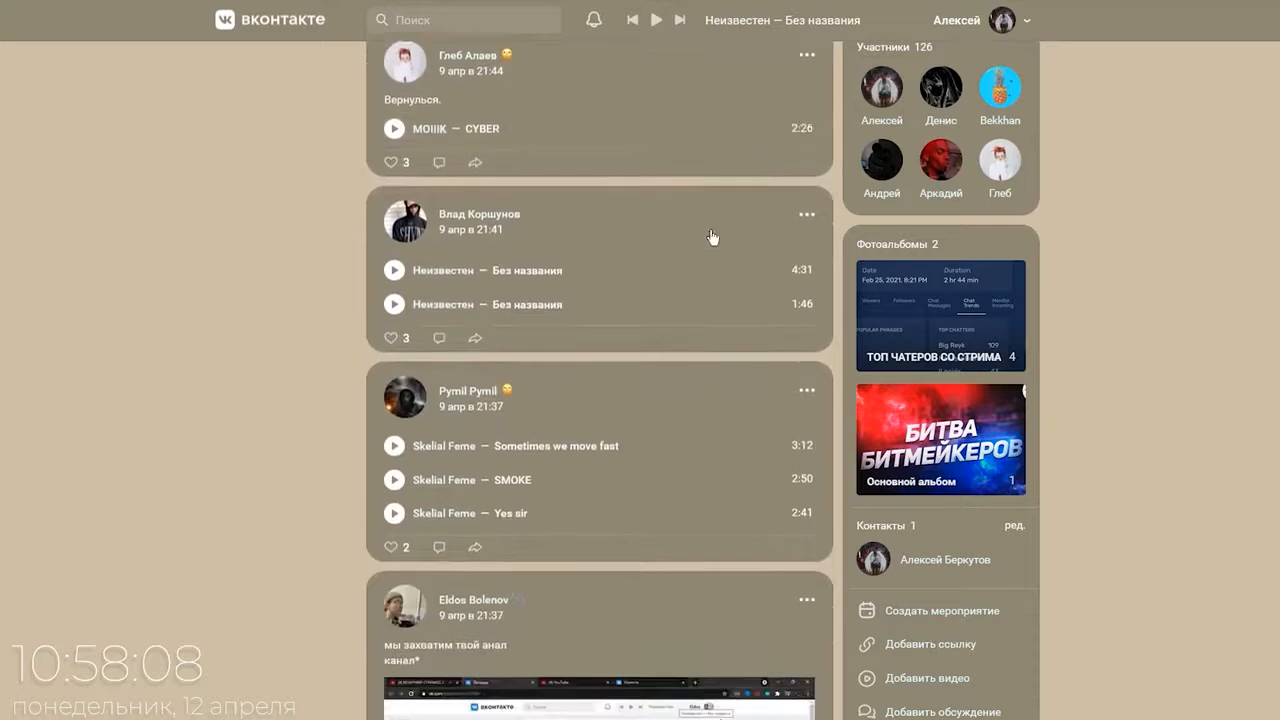